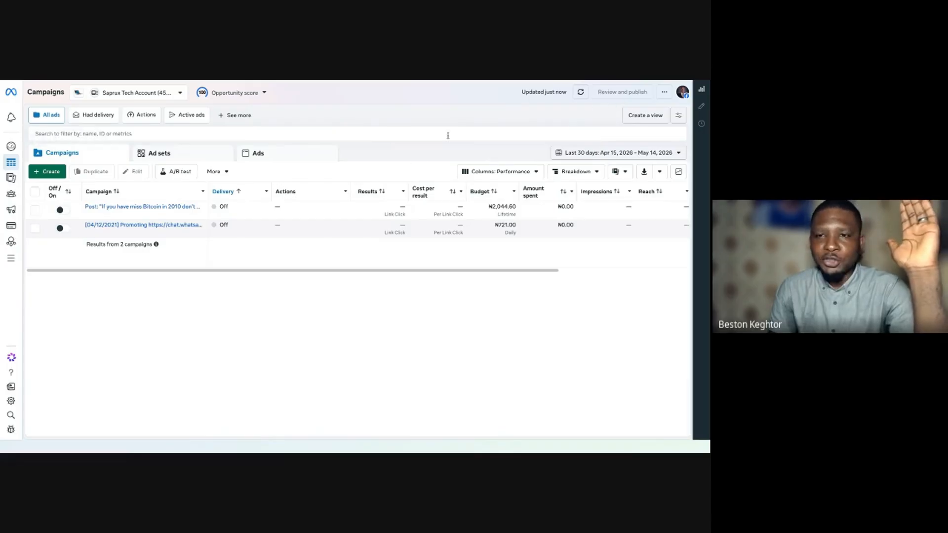
# Start a new auction campaign with the Engagement objective and continue to the campaign setup choice
pyautogui.click(50, 172)
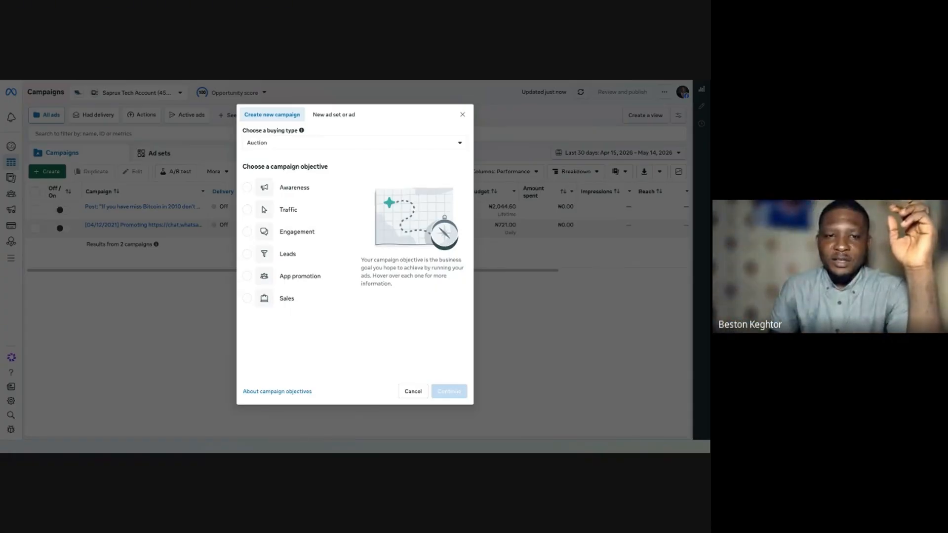
pyautogui.moveTo(250, 193)
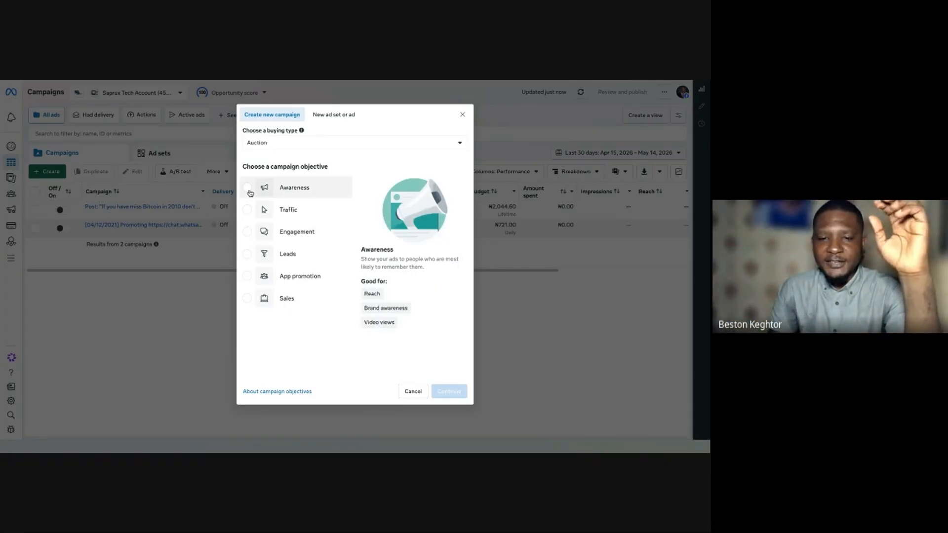
pyautogui.moveTo(249, 210)
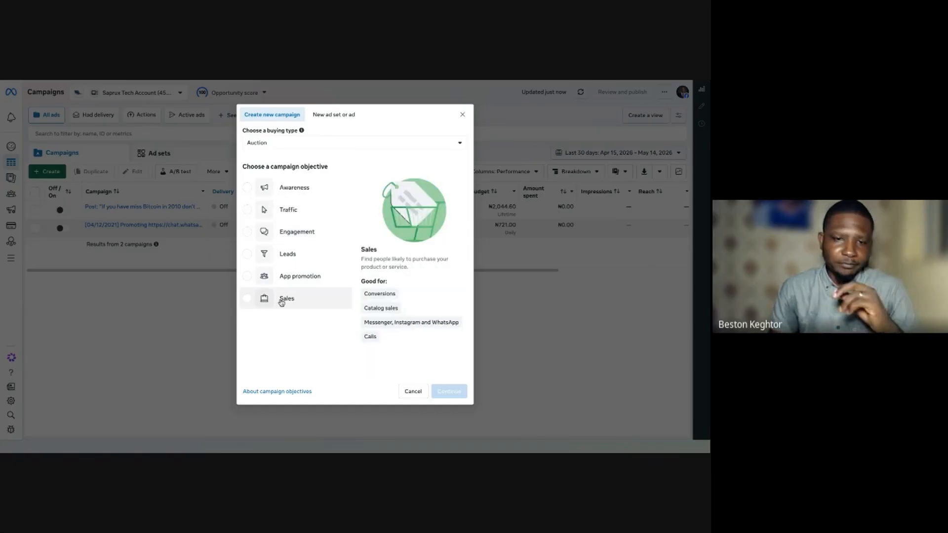
pyautogui.click(294, 237)
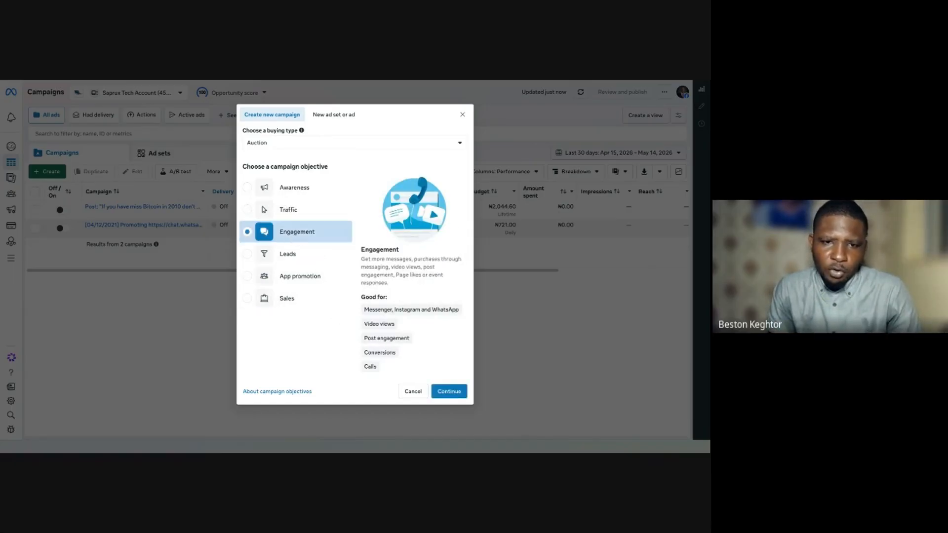
pyautogui.click(451, 392)
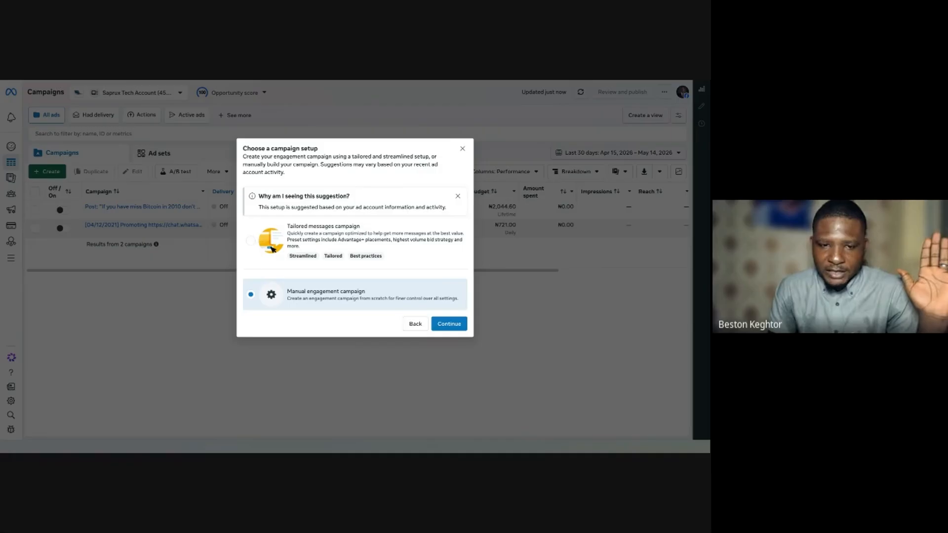
# Choose the Manual engagement campaign setup and continue to the campaign settings
pyautogui.click(251, 241)
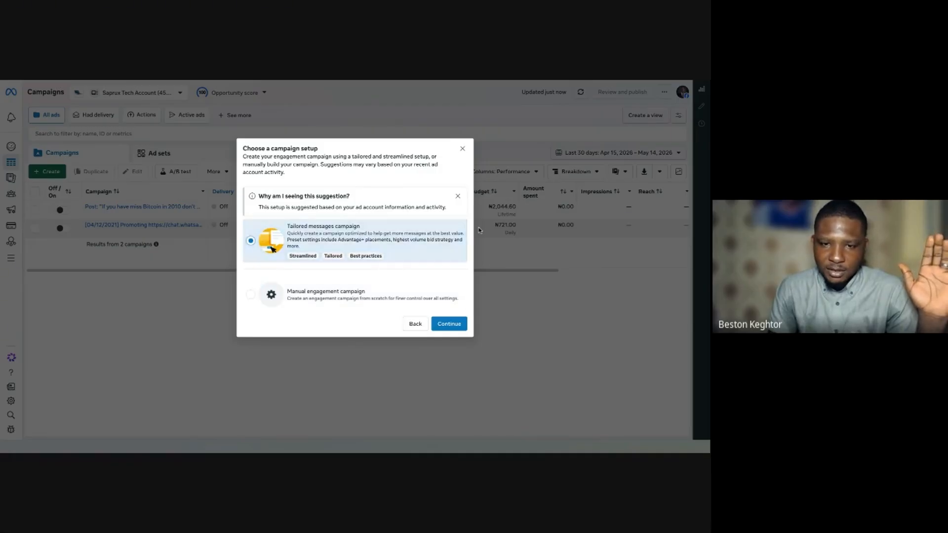
pyautogui.click(252, 295)
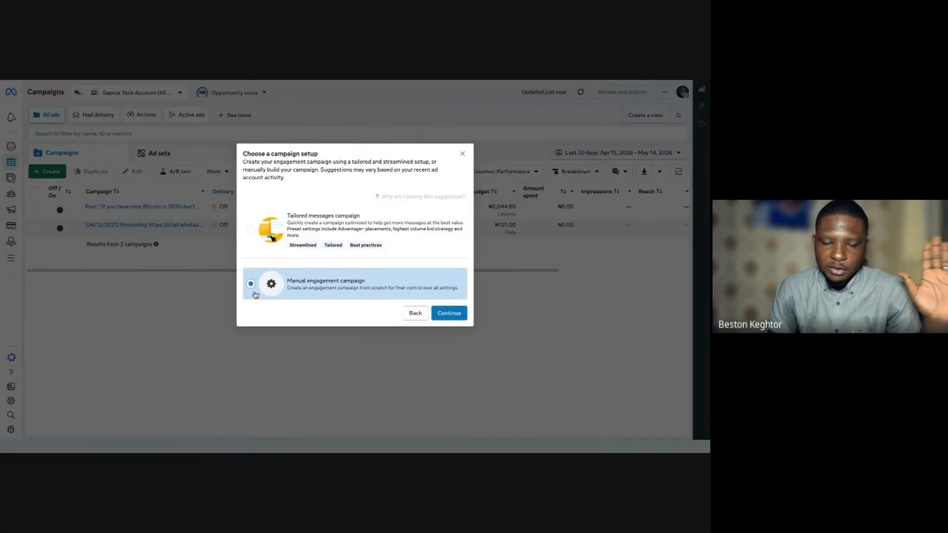
pyautogui.click(449, 314)
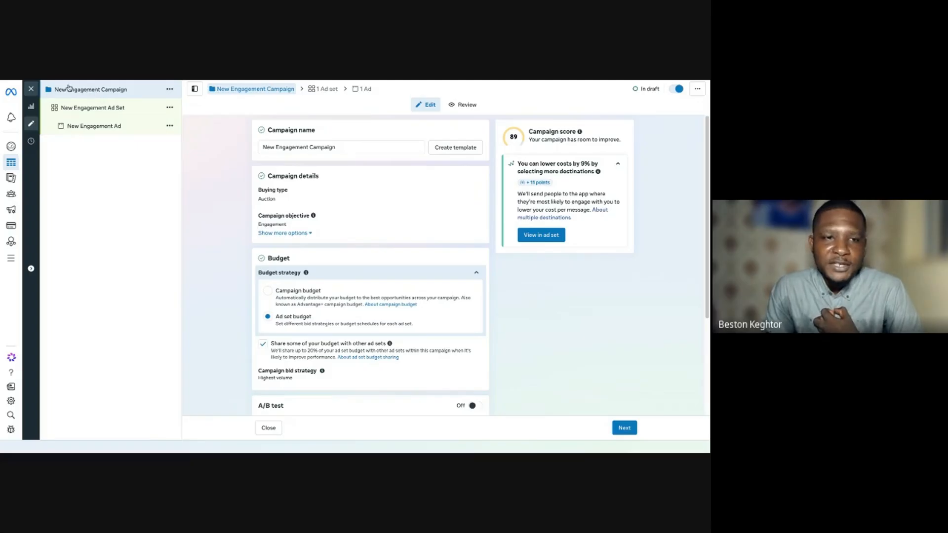
# Rename the campaign as "Eng - MOFU - IG DM"
pyautogui.click(342, 154)
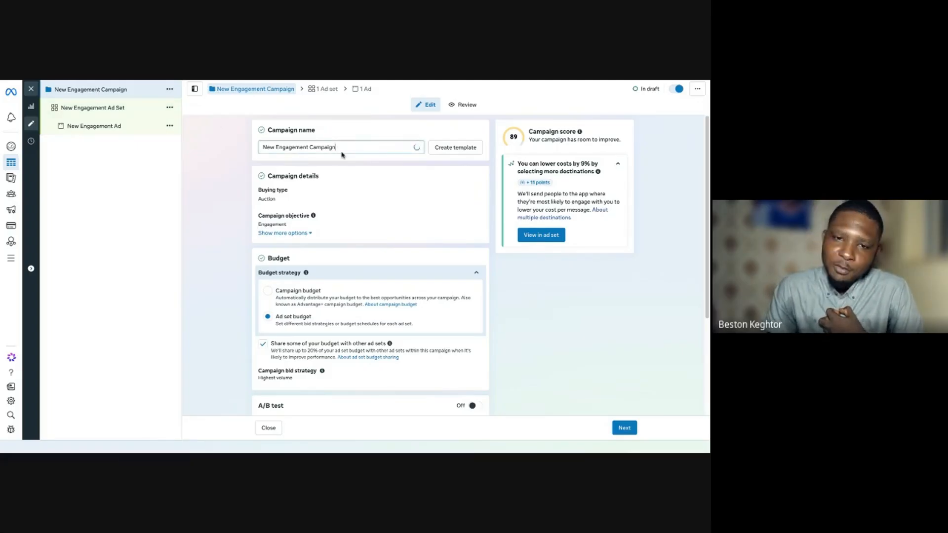
pyautogui.moveTo(342, 153); pyautogui.dragTo(262, 149)
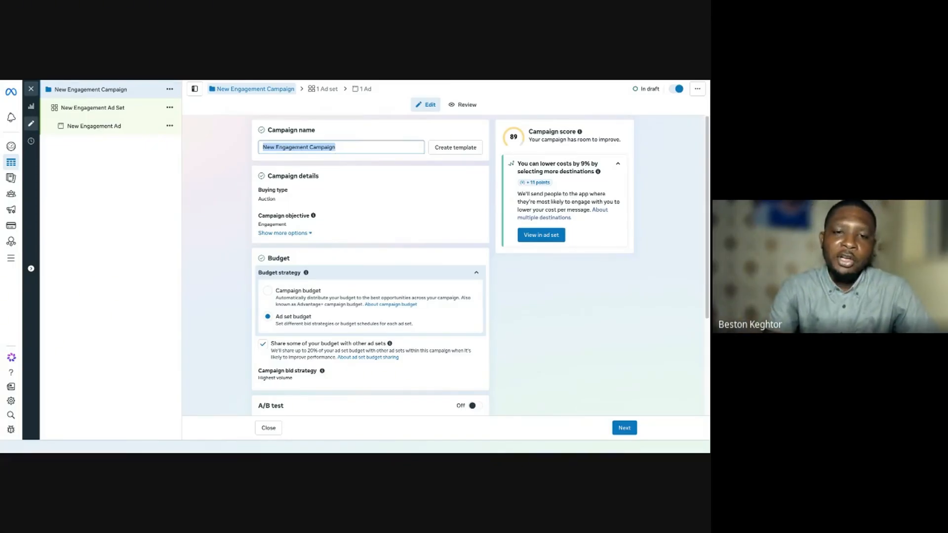
pyautogui.write('En')
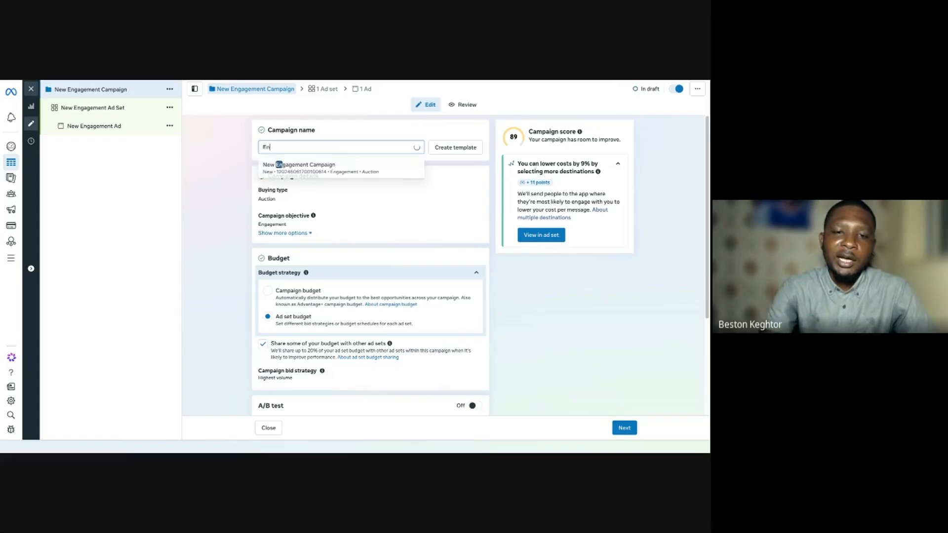
pyautogui.write('g -')
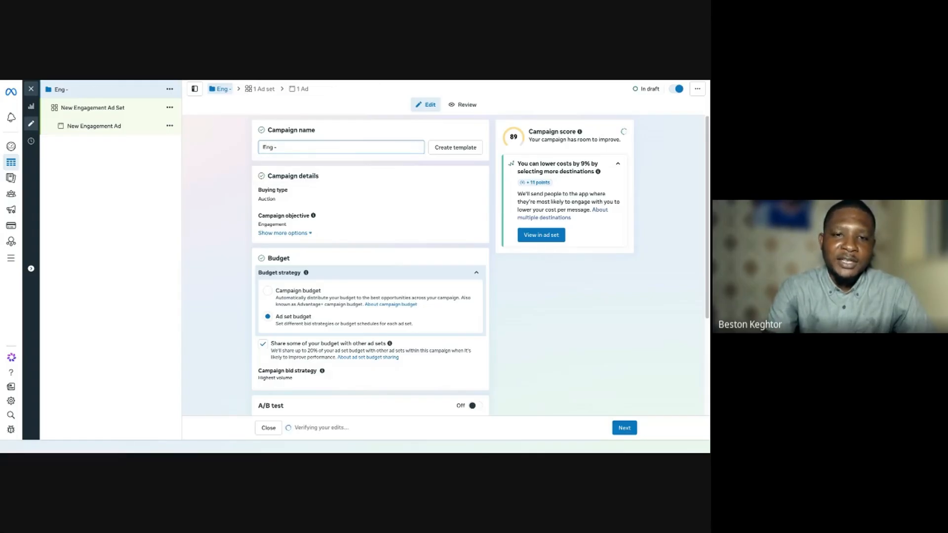
pyautogui.write(' MOFU -')
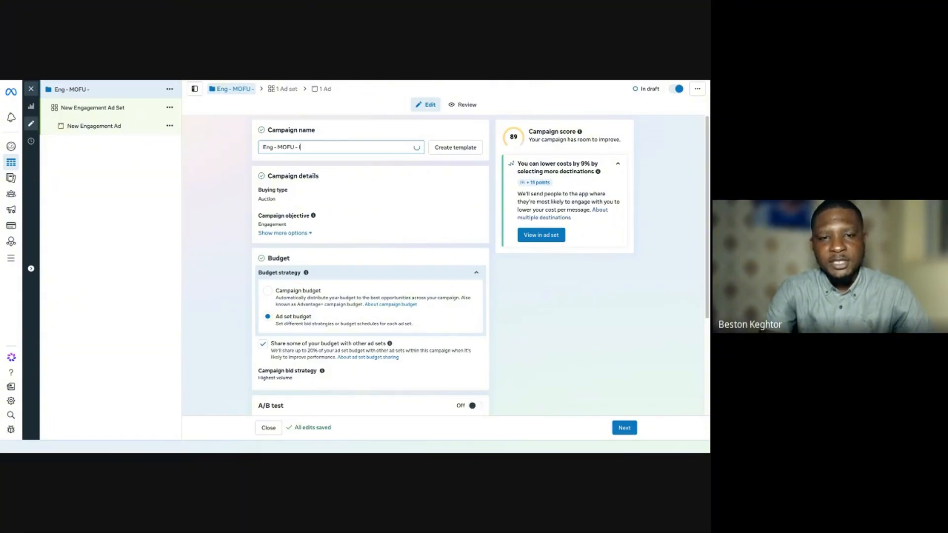
pyautogui.write('IG')
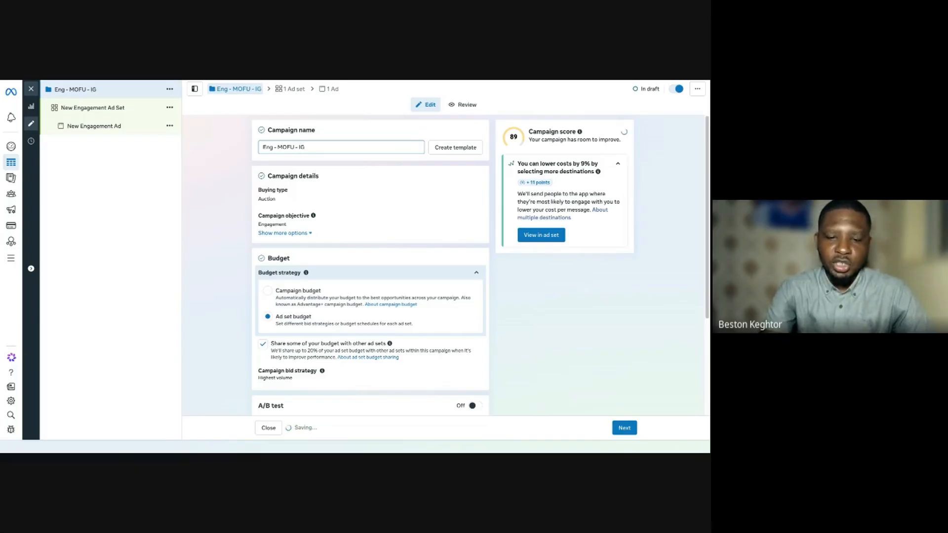
pyautogui.write(' Dm')
pyautogui.press('BackSpace')
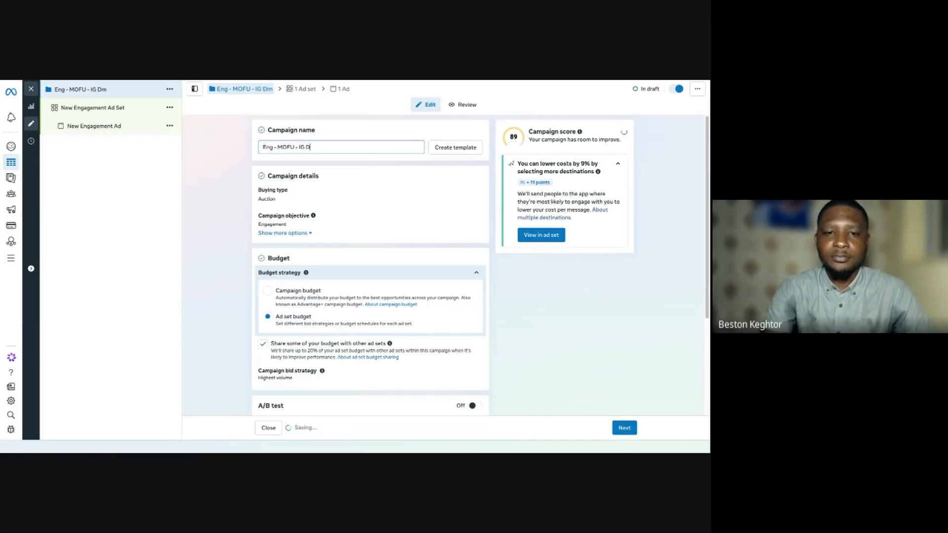
pyautogui.write('M')
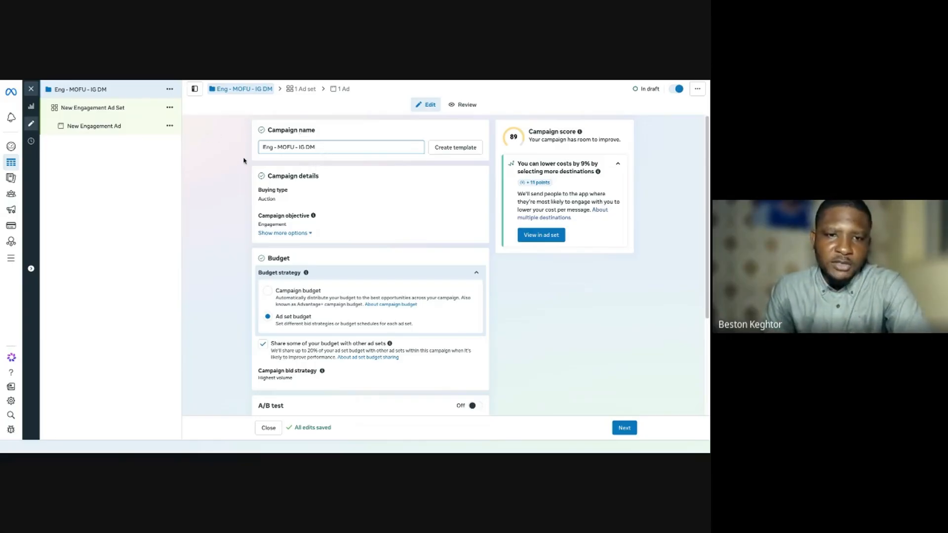
# Review the campaign's budget strategy, A/B test and special ad category settings, and proceed to the ad set settings
pyautogui.scroll(-1, 235, 222)
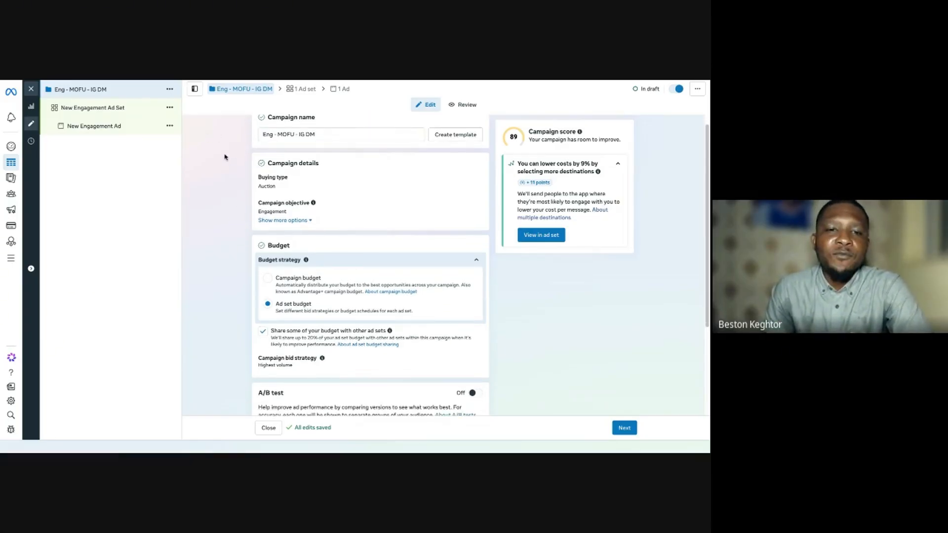
pyautogui.scroll(-2, 278, 202)
pyautogui.scroll(-3, 278, 202)
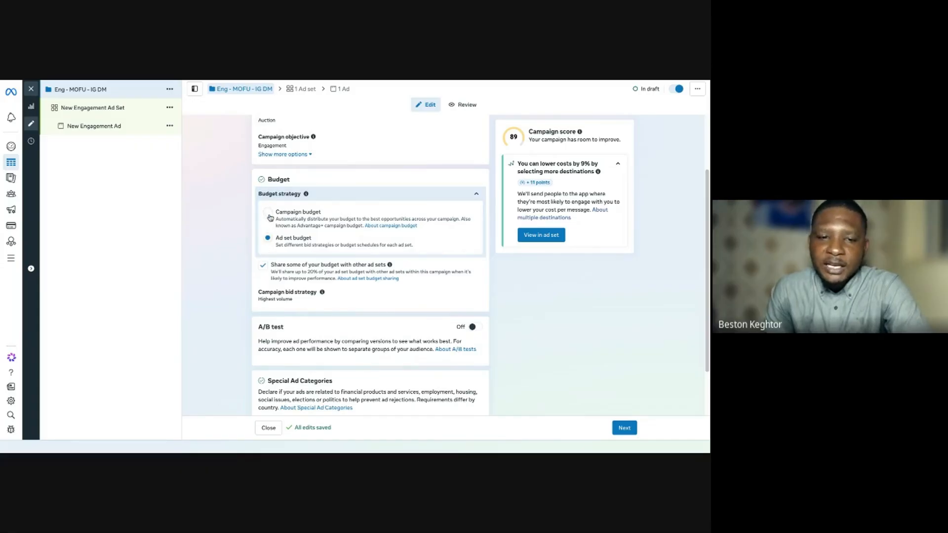
pyautogui.scroll(3, 272, 243)
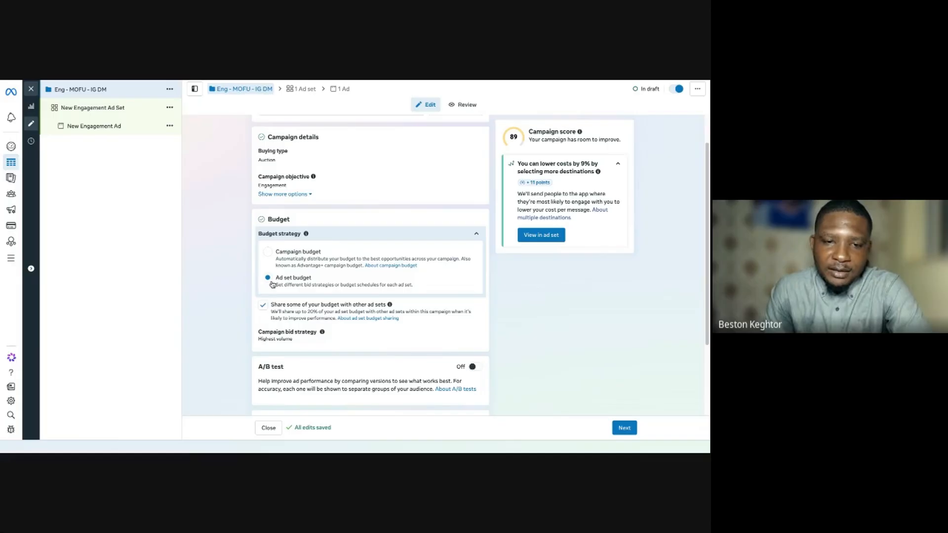
pyautogui.scroll(-5, 272, 285)
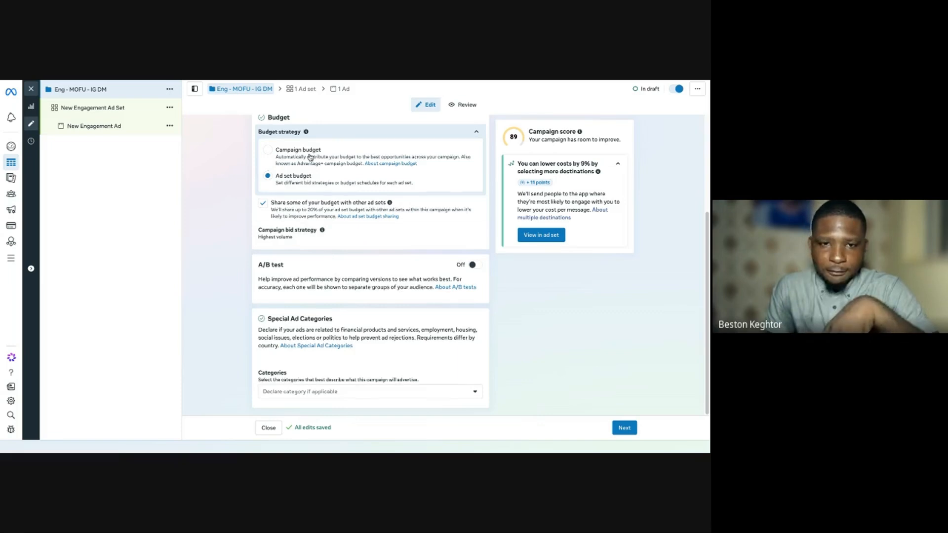
pyautogui.scroll(3, 287, 148)
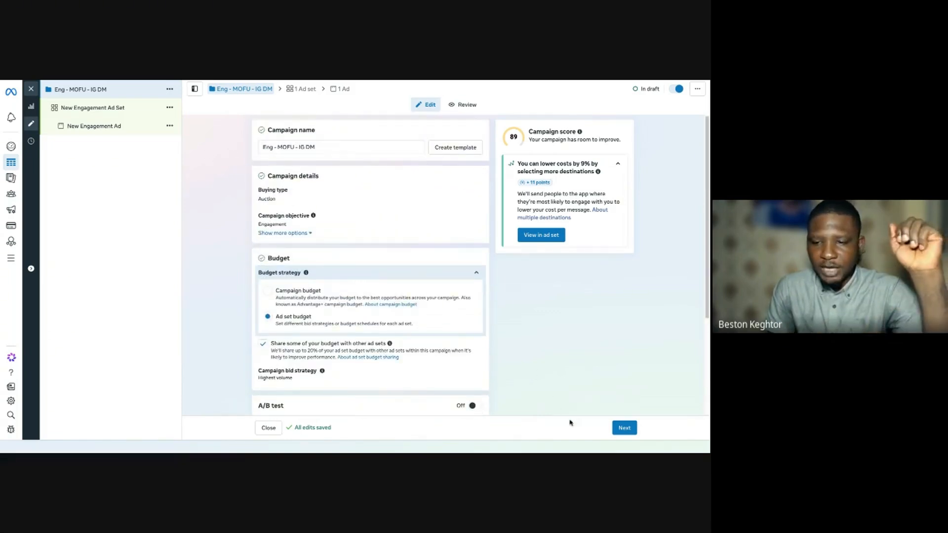
pyautogui.click(622, 429)
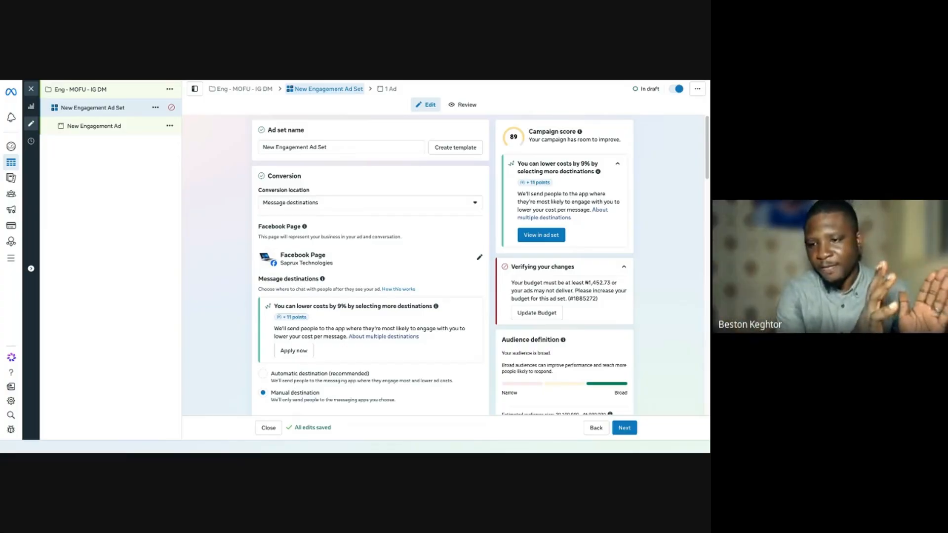
# Rename the ad set as "Eng IG+FB 365"
pyautogui.moveTo(343, 150); pyautogui.dragTo(254, 151)
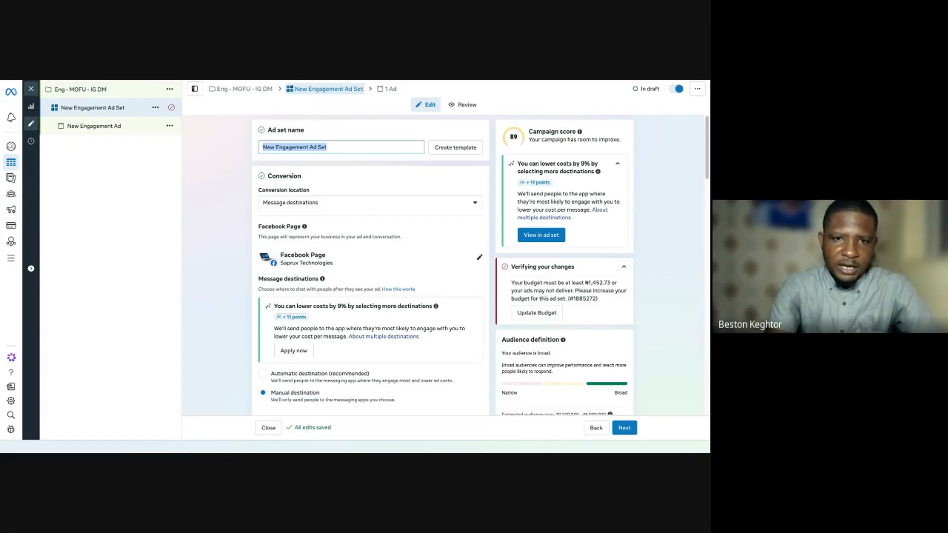
pyautogui.write('Eng')
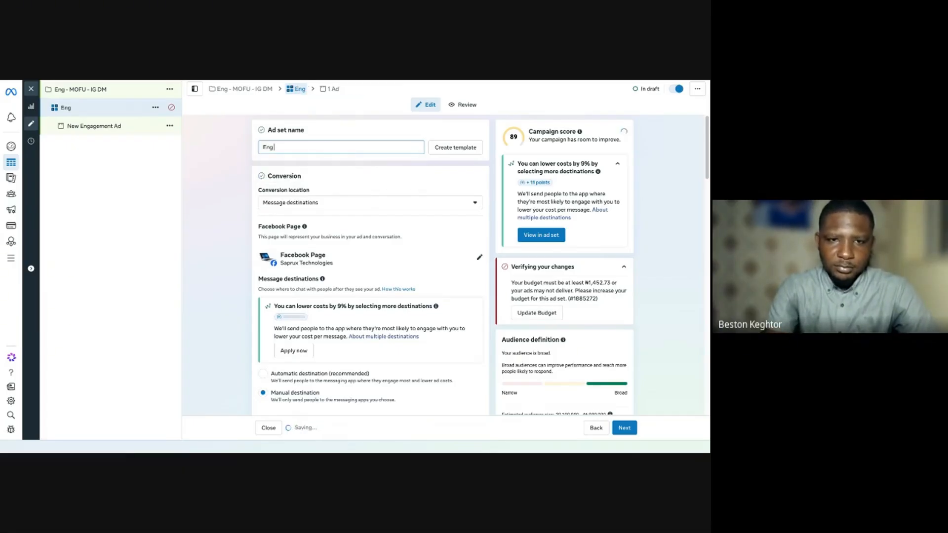
pyautogui.write(' InG')
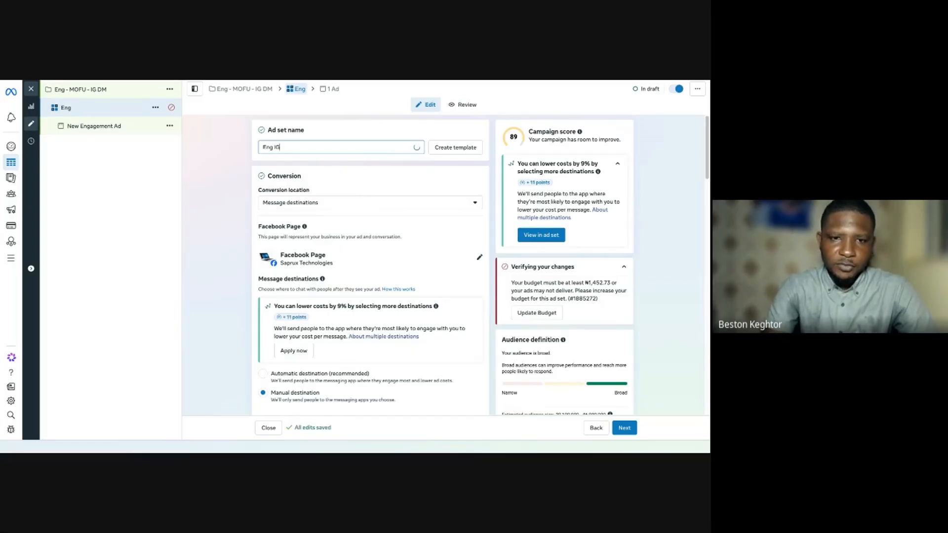
pyautogui.write(' 365')
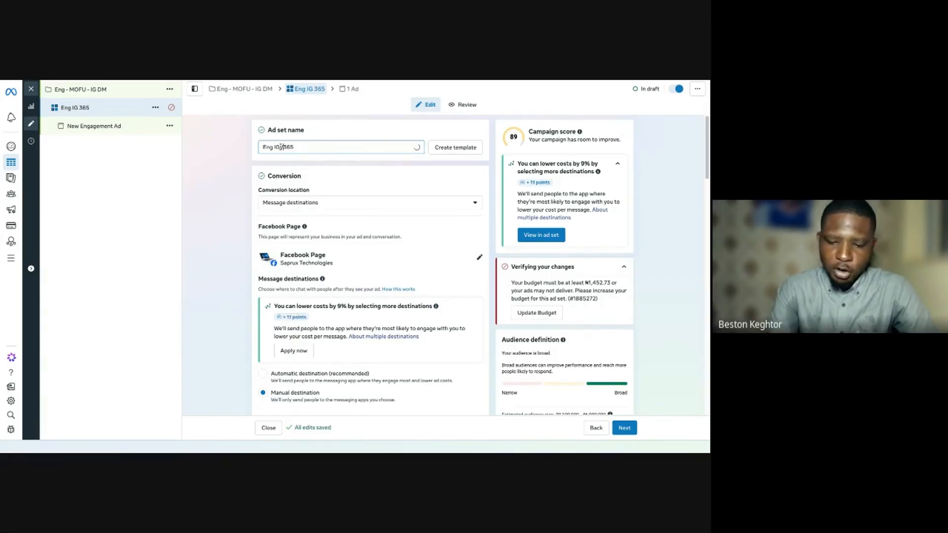
pyautogui.press('BackSpace')
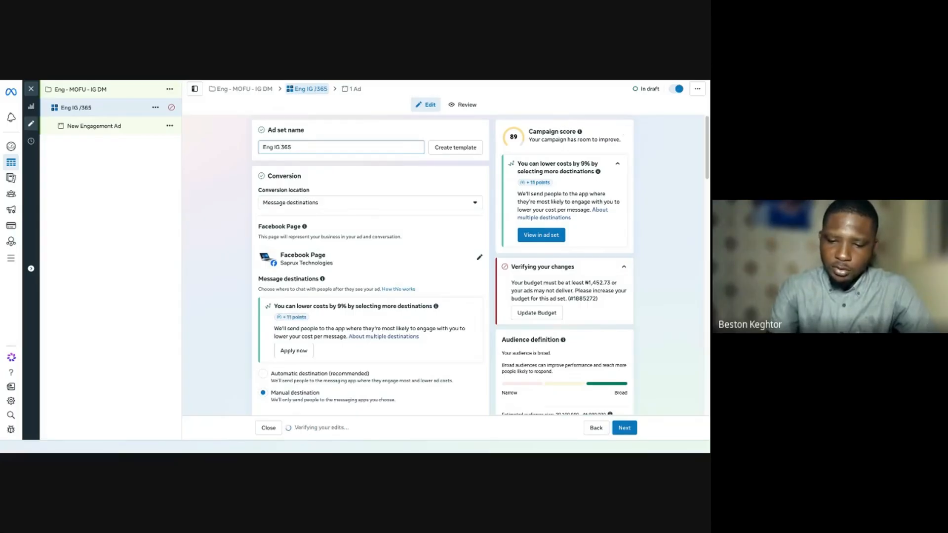
pyautogui.press('BackSpace')
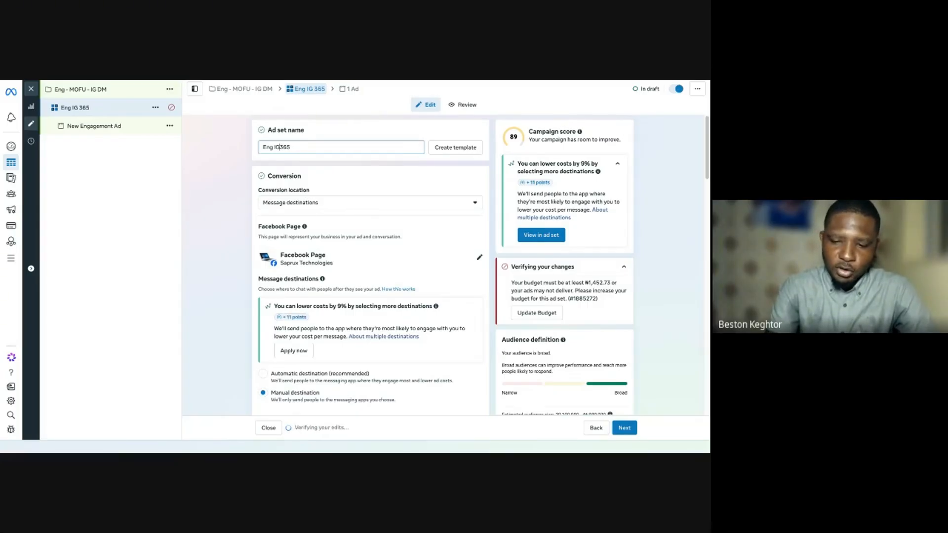
pyautogui.write('+FB')
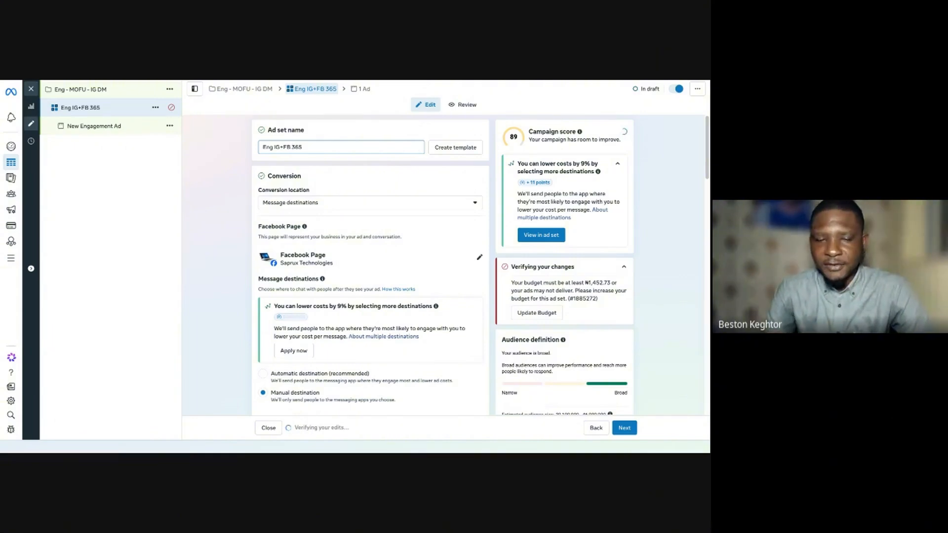
pyautogui.click(307, 148)
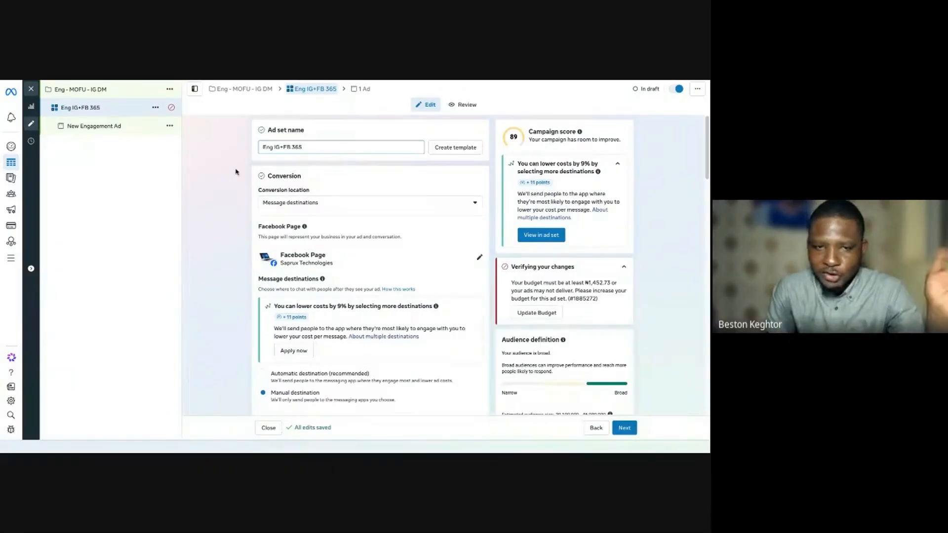
# Review the ad set's conversion location and message destinations, and try to deselect WhatsApp among the manual destinations
pyautogui.scroll(-1, 242, 188)
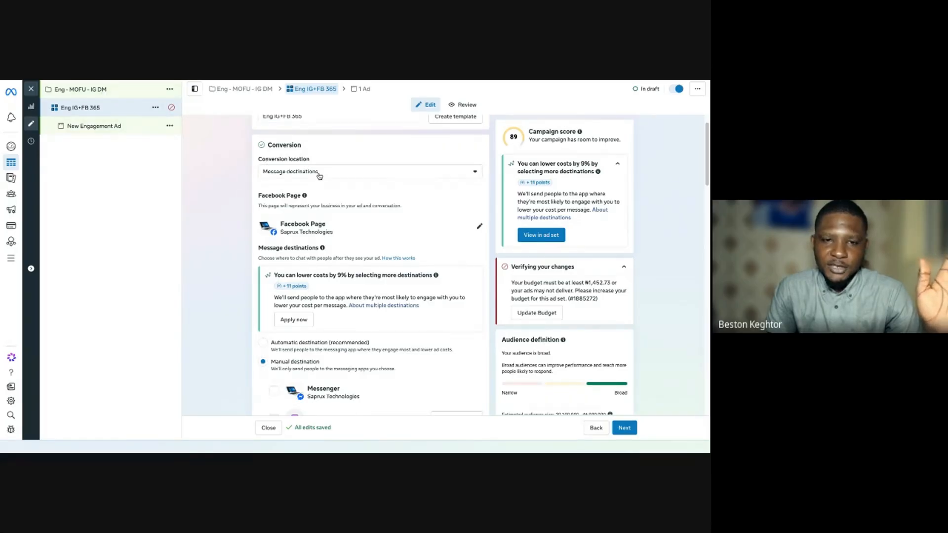
pyautogui.scroll(-1, 318, 178)
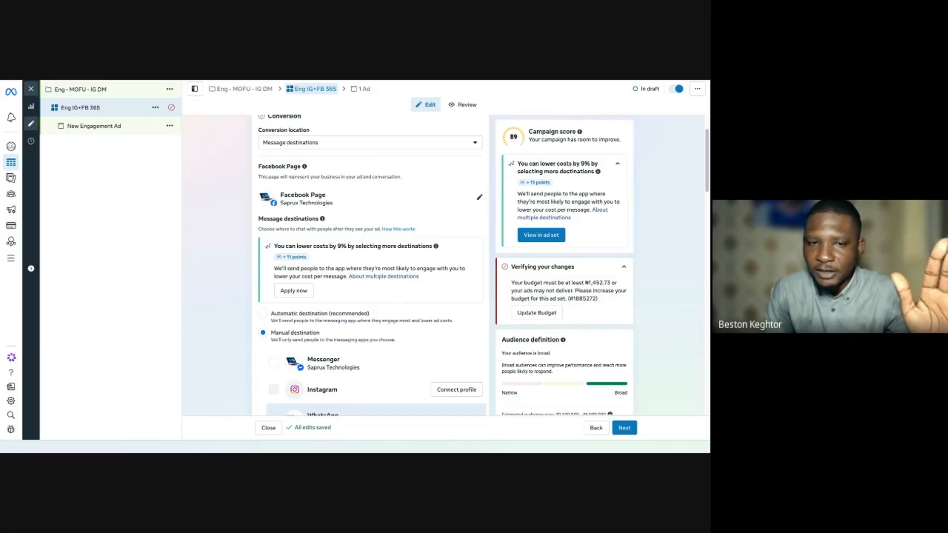
pyautogui.scroll(-2, 312, 204)
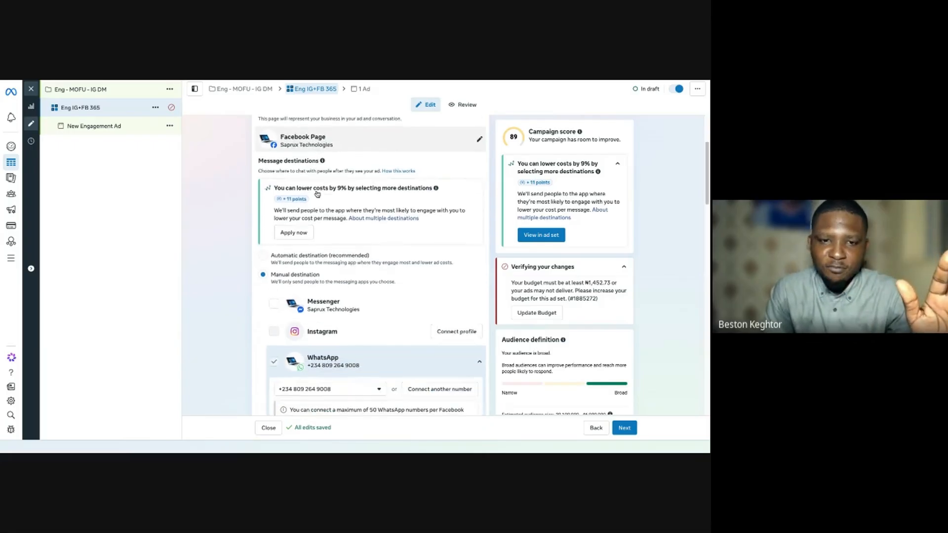
pyautogui.scroll(-2, 312, 204)
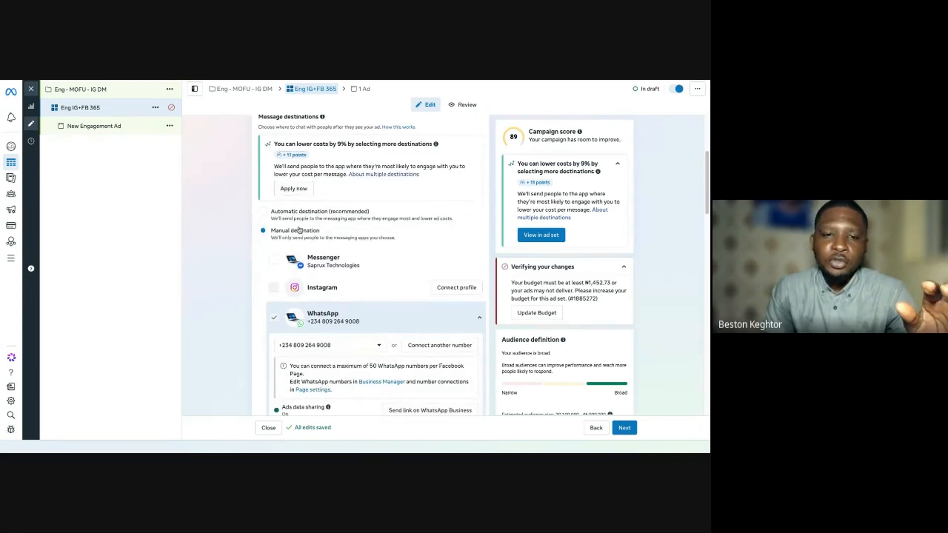
pyautogui.scroll(-3, 285, 236)
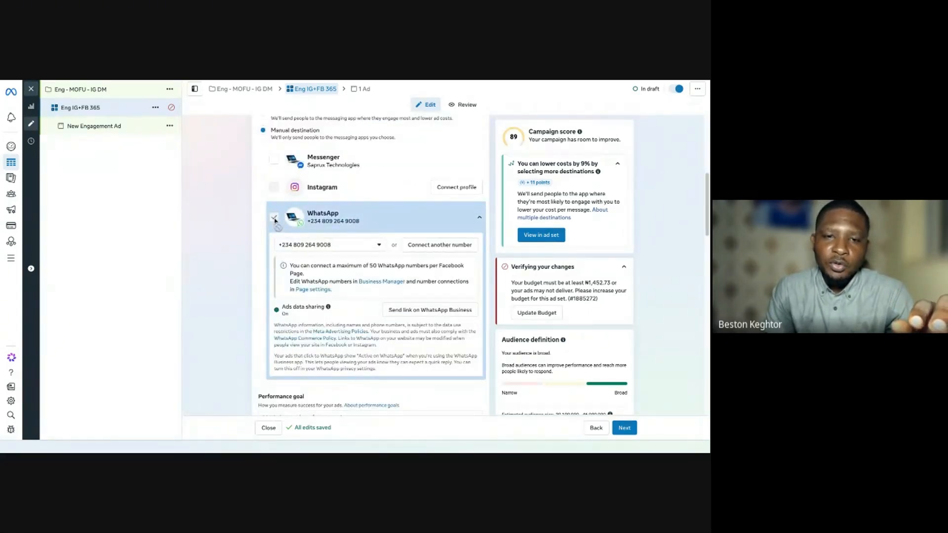
pyautogui.click(275, 218)
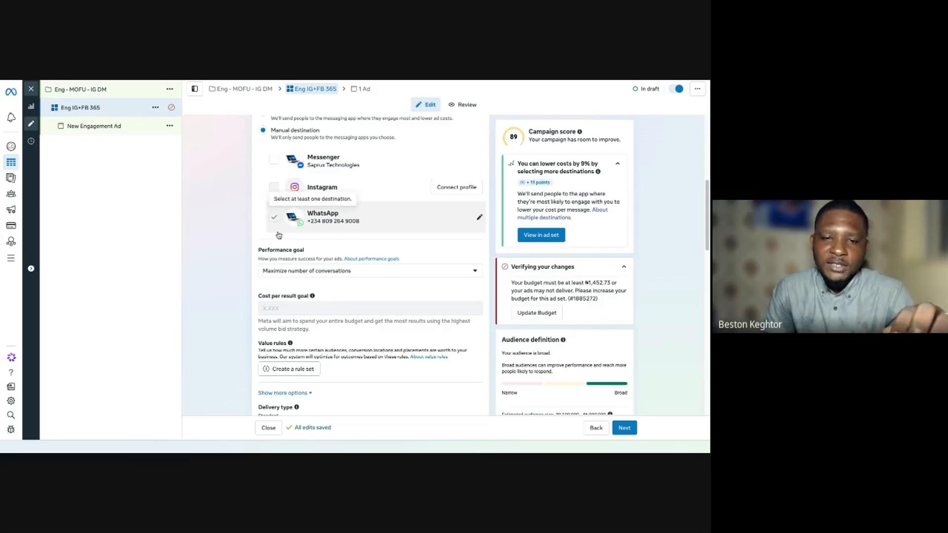
# Set the ad set's daily budget to ₦2,000
pyautogui.scroll(-2, 277, 227)
pyautogui.scroll(-5, 279, 236)
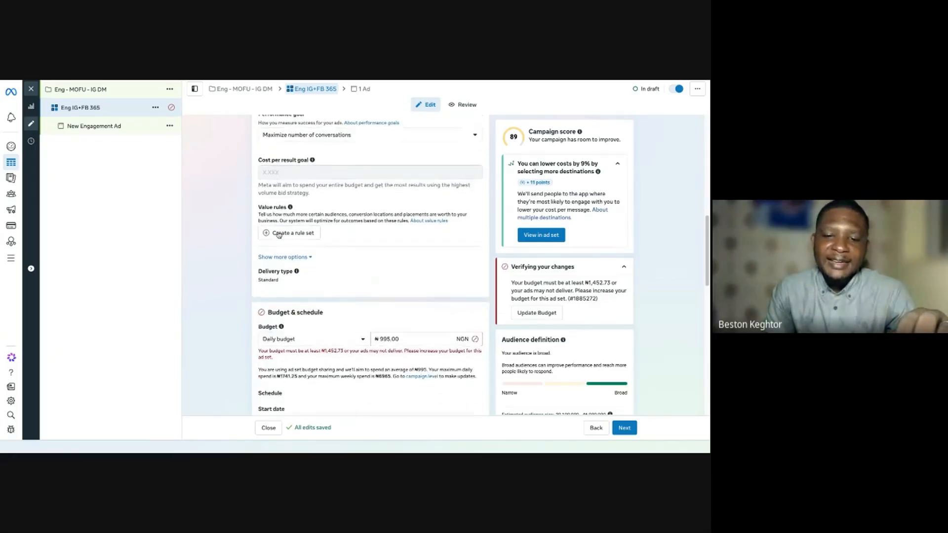
pyautogui.moveTo(405, 255); pyautogui.dragTo(380, 258)
pyautogui.write('2000')
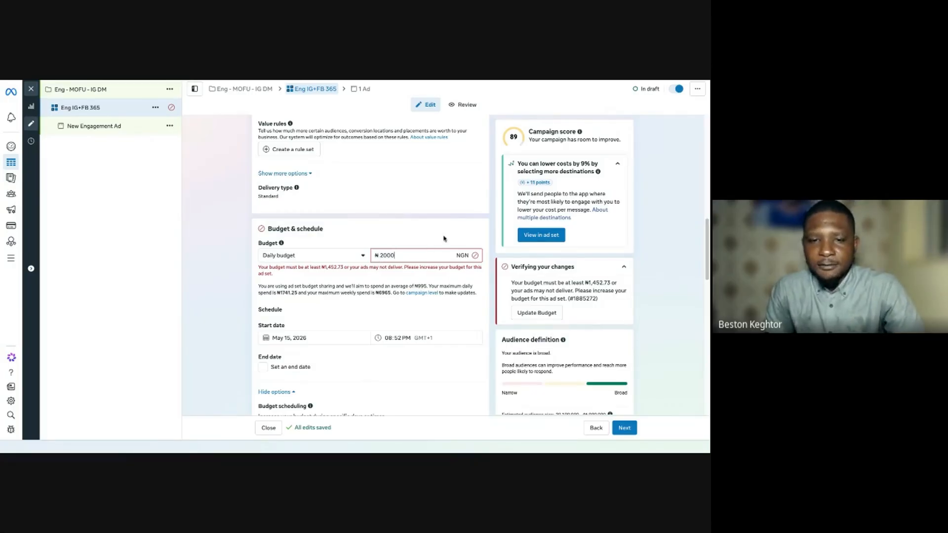
pyautogui.click(474, 220)
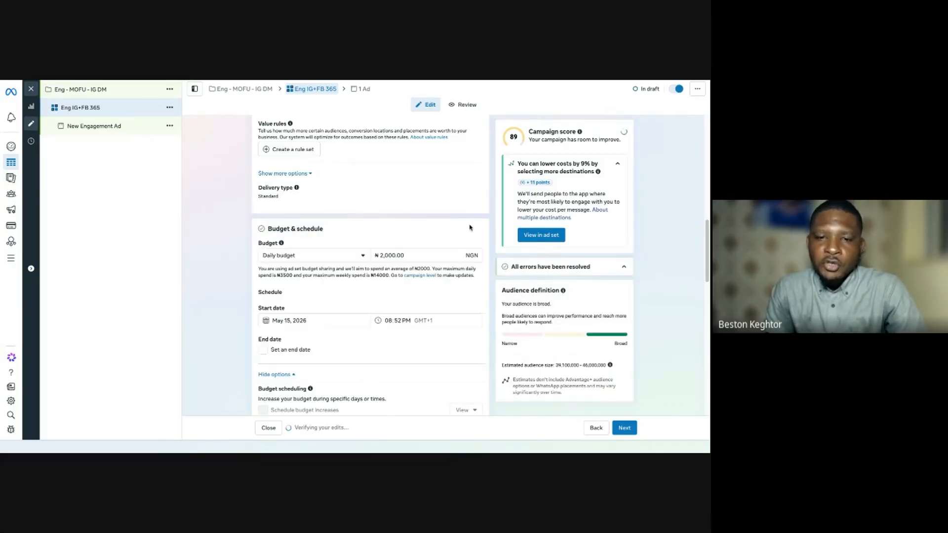
pyautogui.moveTo(410, 257); pyautogui.dragTo(375, 256)
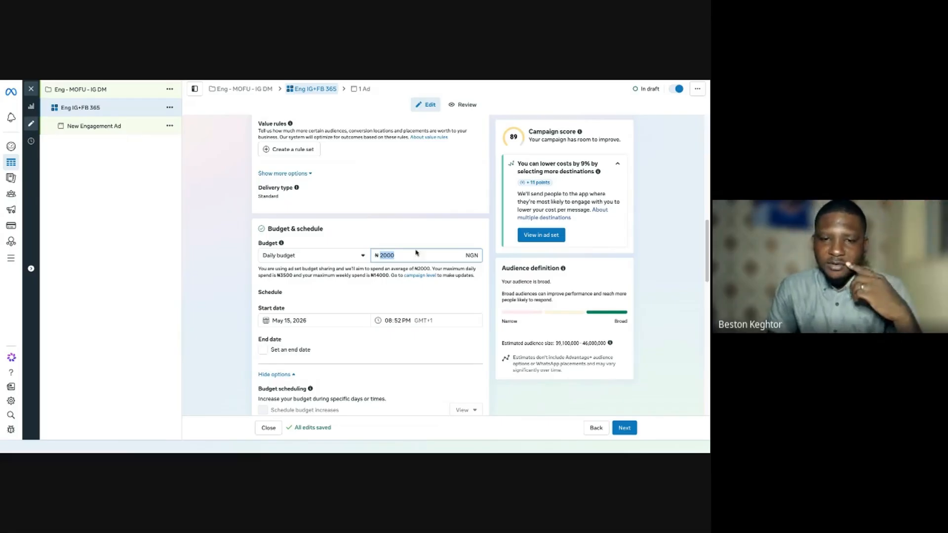
# Schedule the ad set to start on May 16, 2026 at 06:00 AM
pyautogui.scroll(-1, 424, 257)
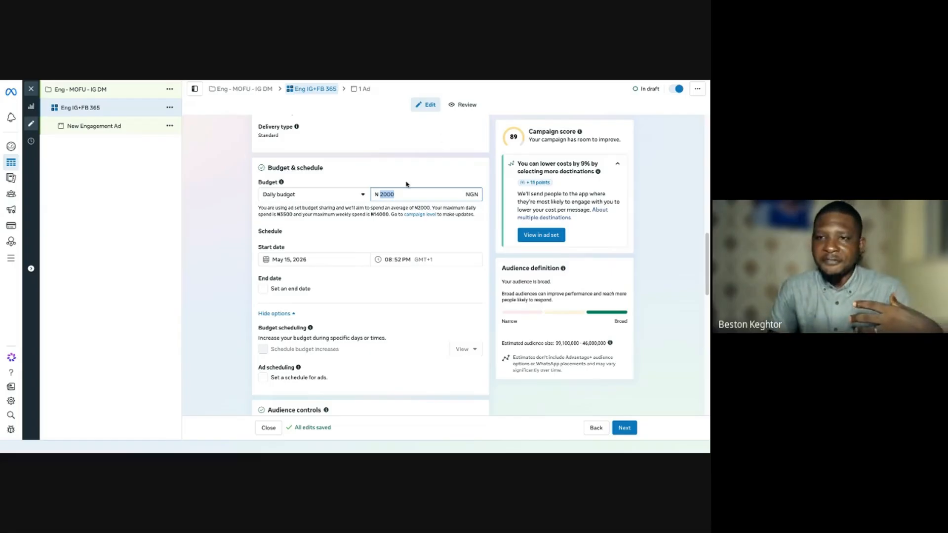
pyautogui.click(327, 261)
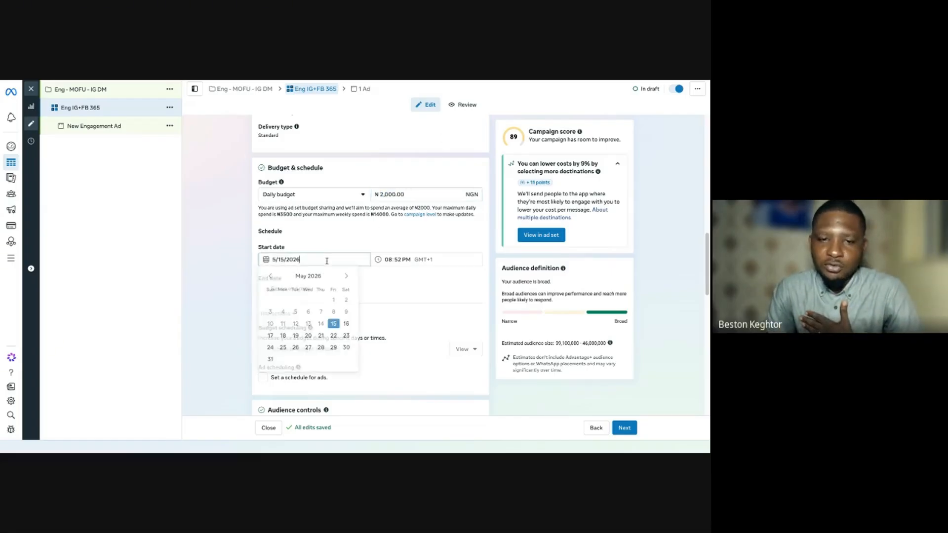
pyautogui.click(347, 325)
pyautogui.click(389, 260)
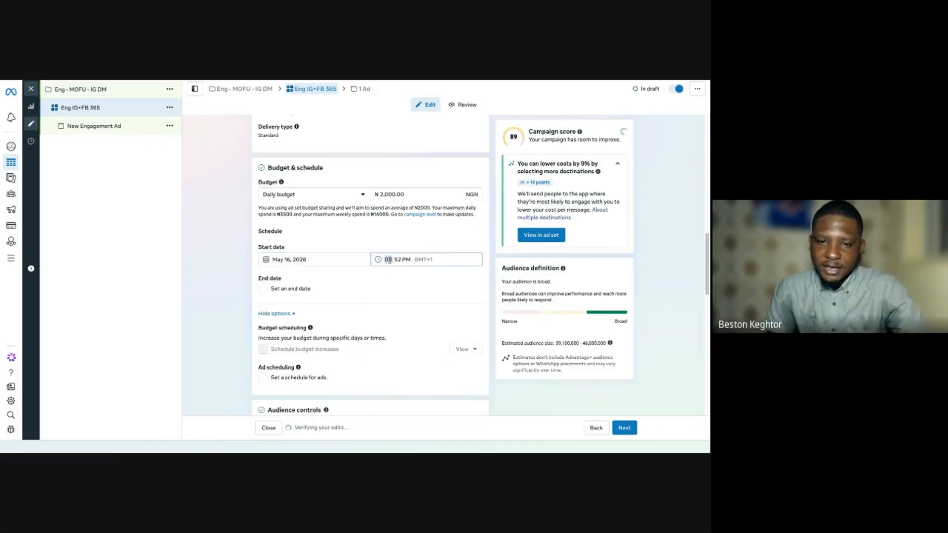
pyautogui.write('6')
pyautogui.click(403, 259)
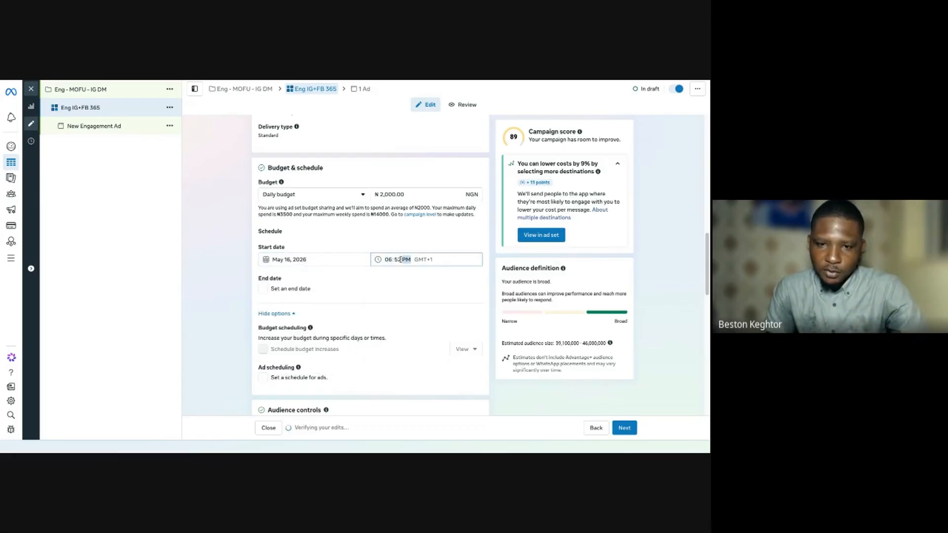
pyautogui.click(398, 260)
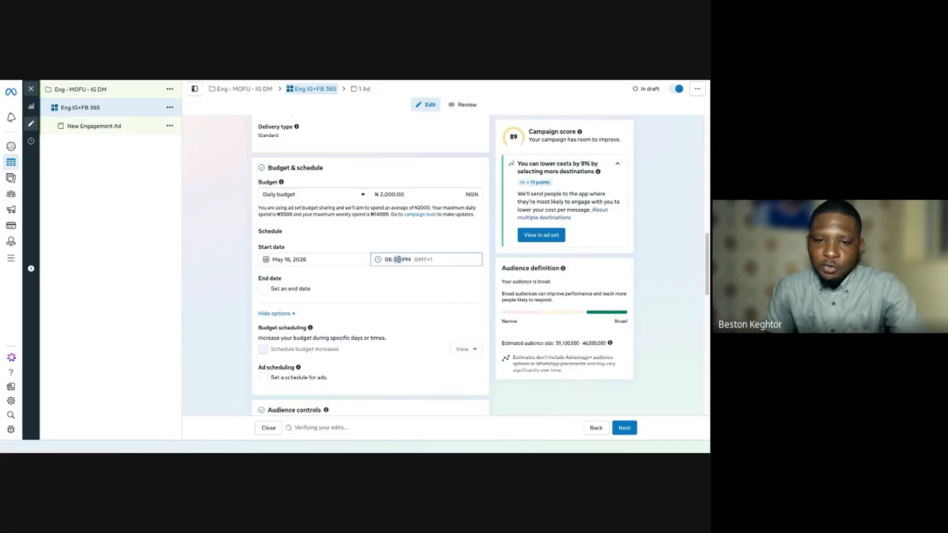
pyautogui.click(407, 264)
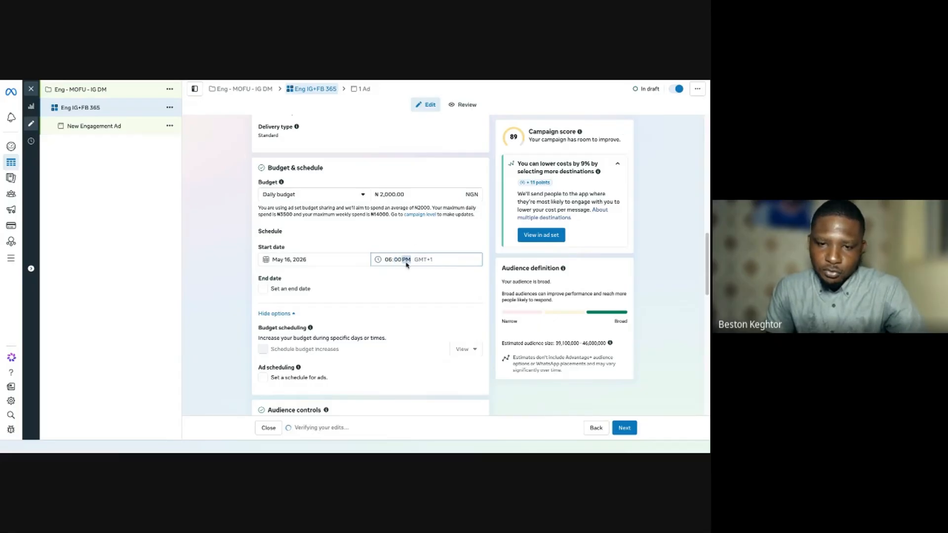
pyautogui.write('a')
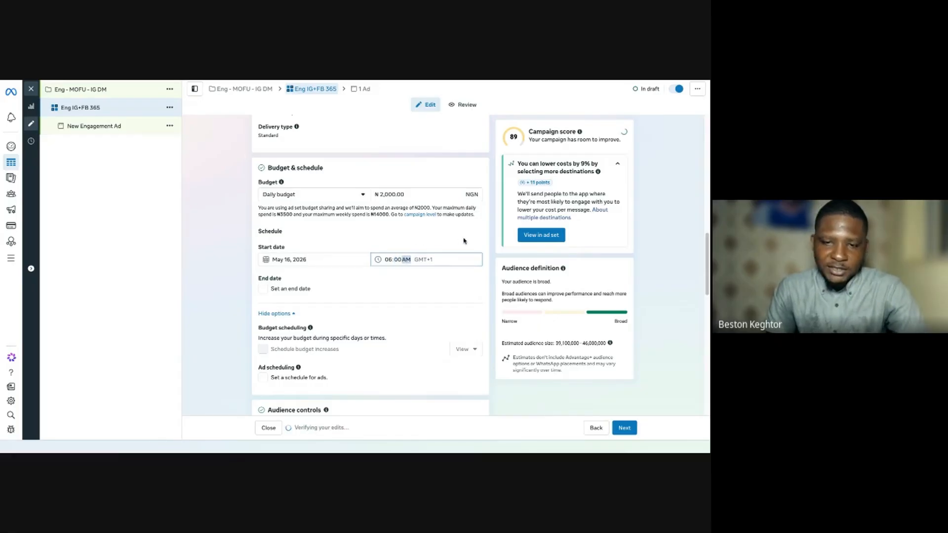
pyautogui.click(463, 239)
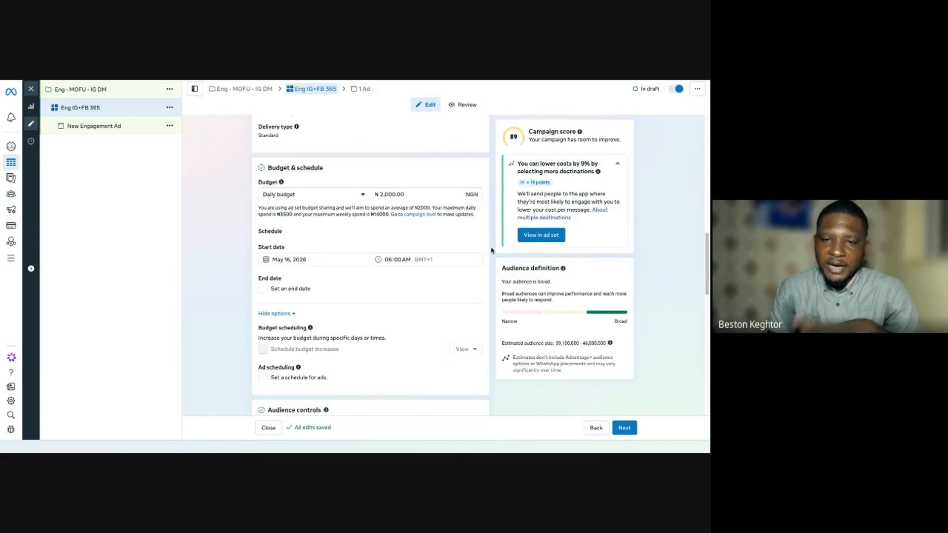
# Review the ad set's budget and schedule settings, including the optional end date and the daily budget
pyautogui.scroll(-1, 491, 250)
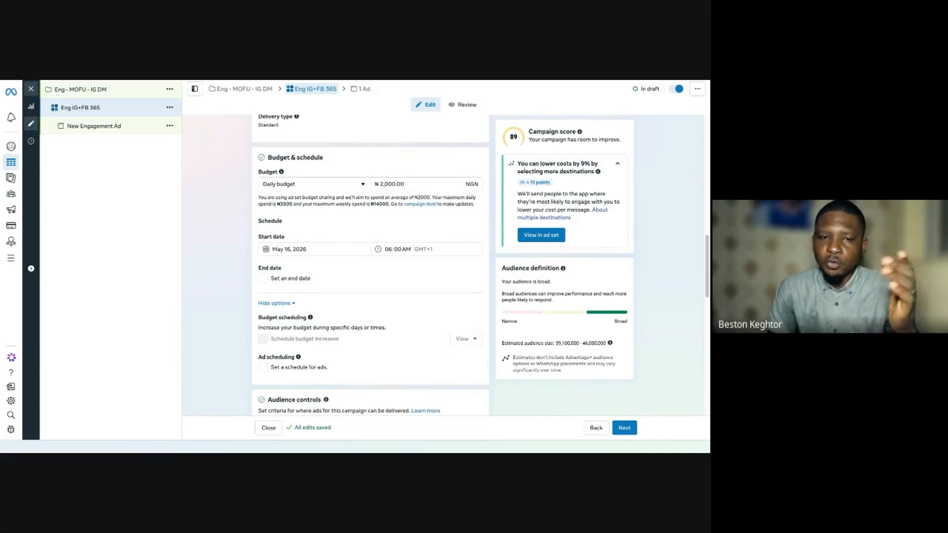
pyautogui.scroll(-1, 370, 265)
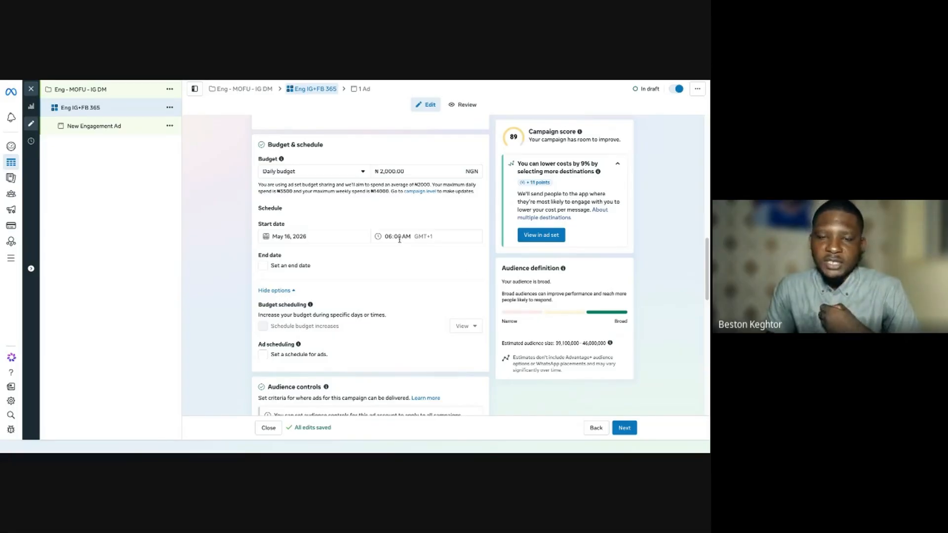
pyautogui.scroll(-2, 402, 274)
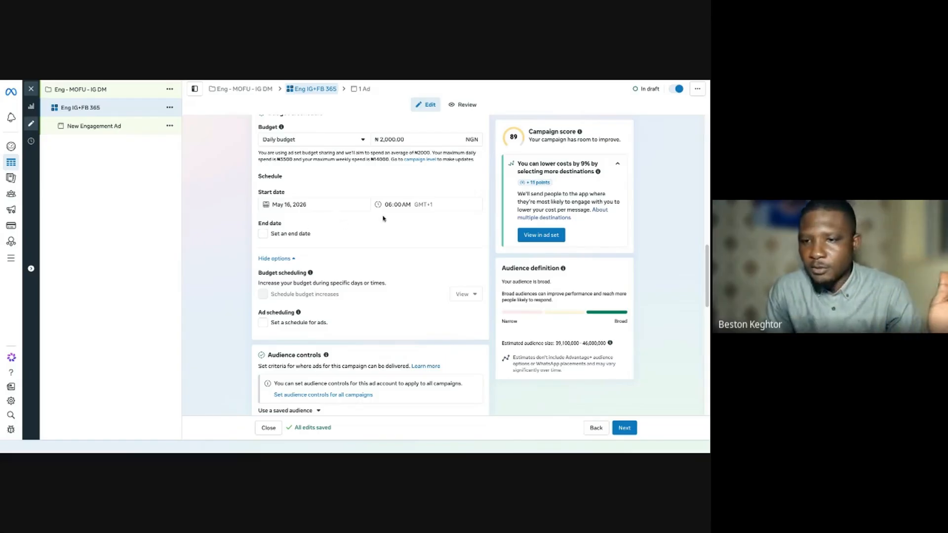
pyautogui.scroll(-1, 480, 263)
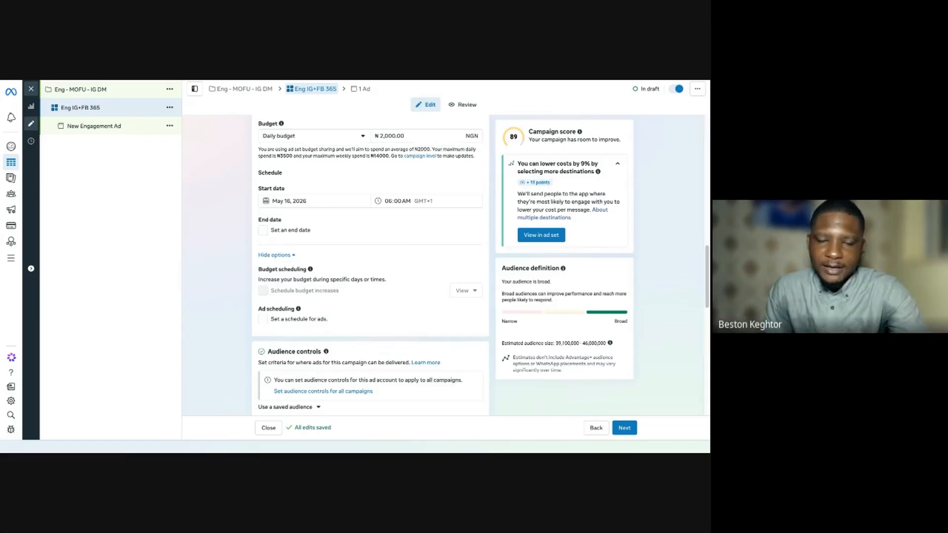
pyautogui.click(263, 230)
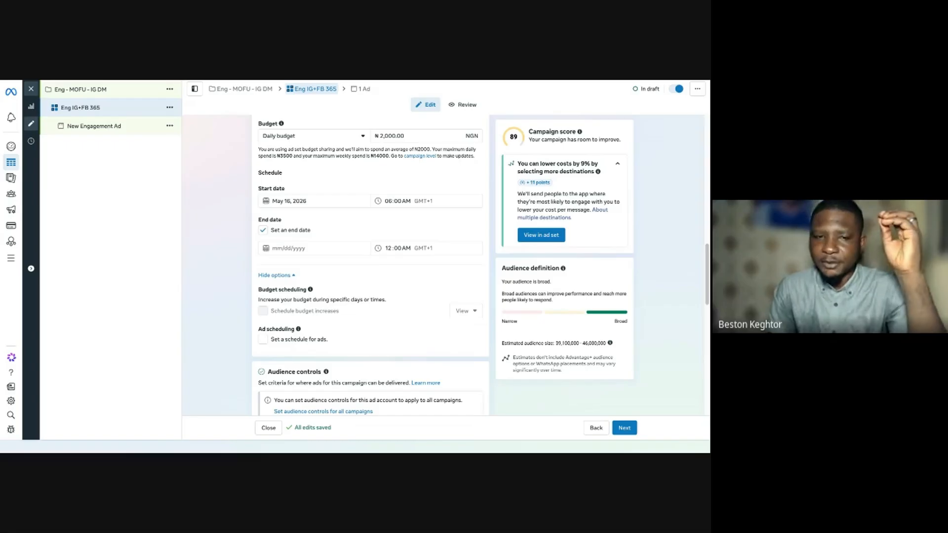
pyautogui.click(263, 231)
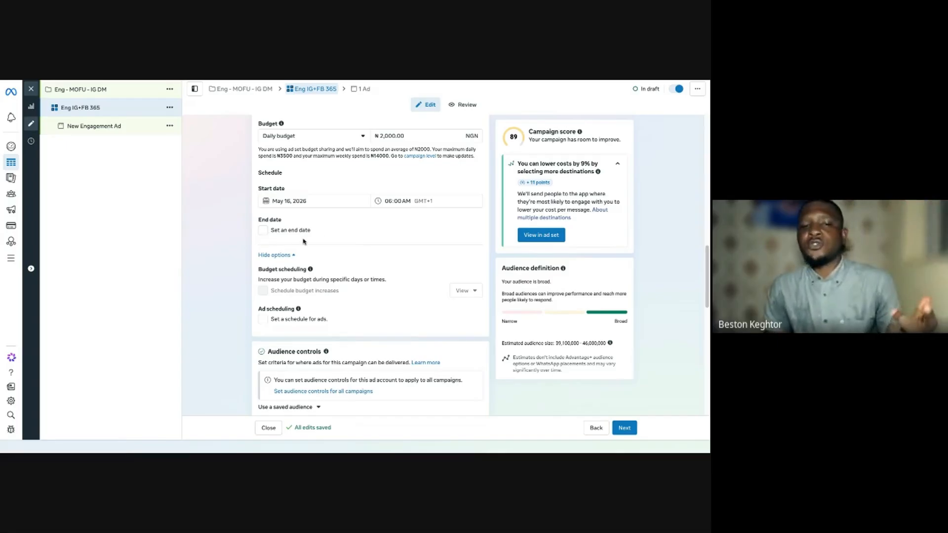
pyautogui.scroll(-3, 352, 254)
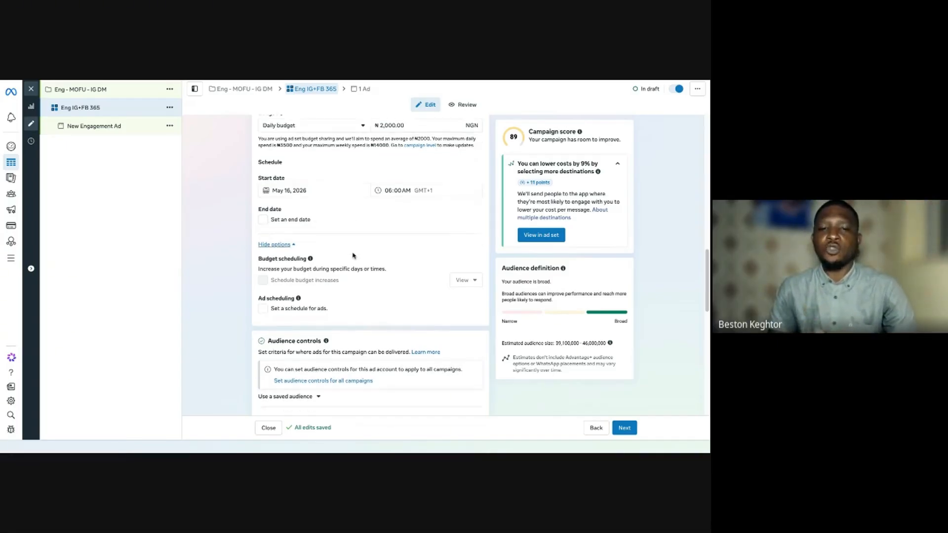
pyautogui.scroll(1, 353, 246)
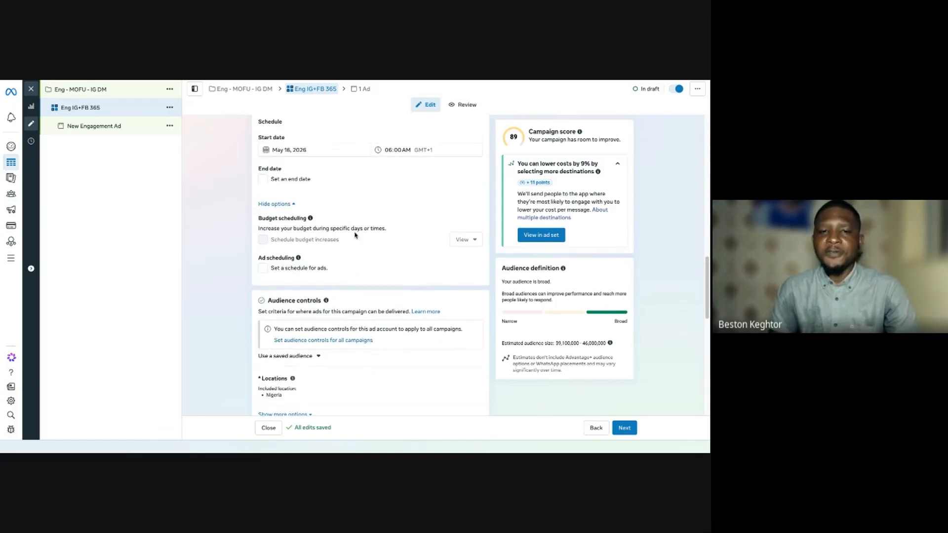
pyautogui.scroll(2, 343, 187)
pyautogui.scroll(1, 343, 187)
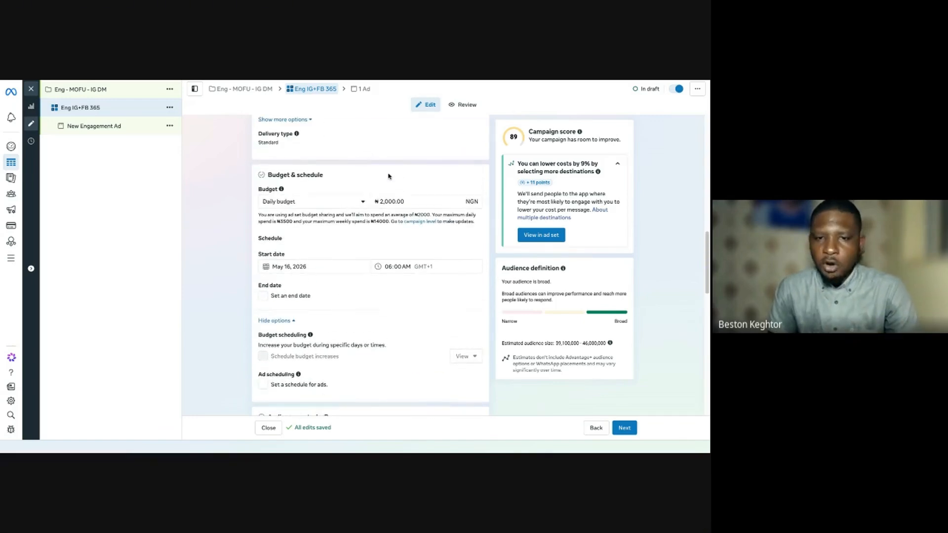
pyautogui.click(383, 201)
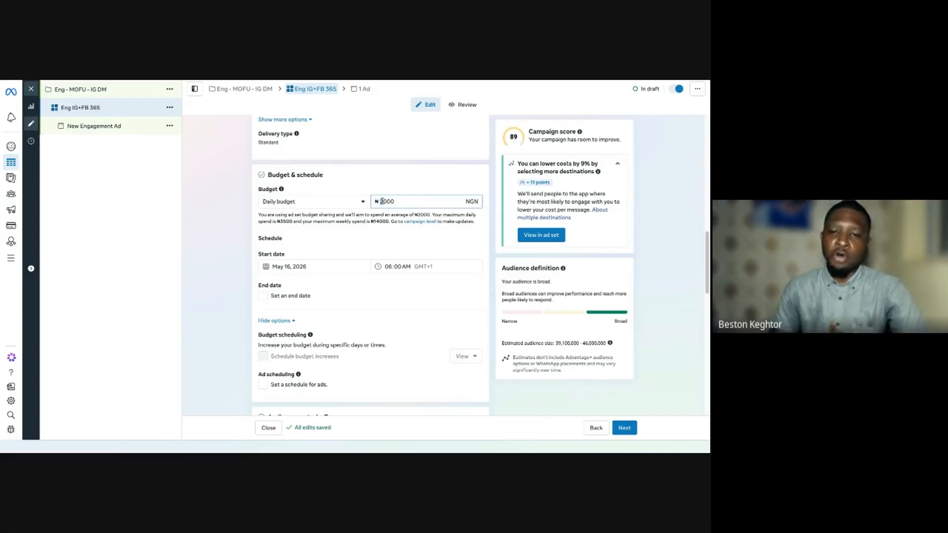
pyautogui.click(380, 302)
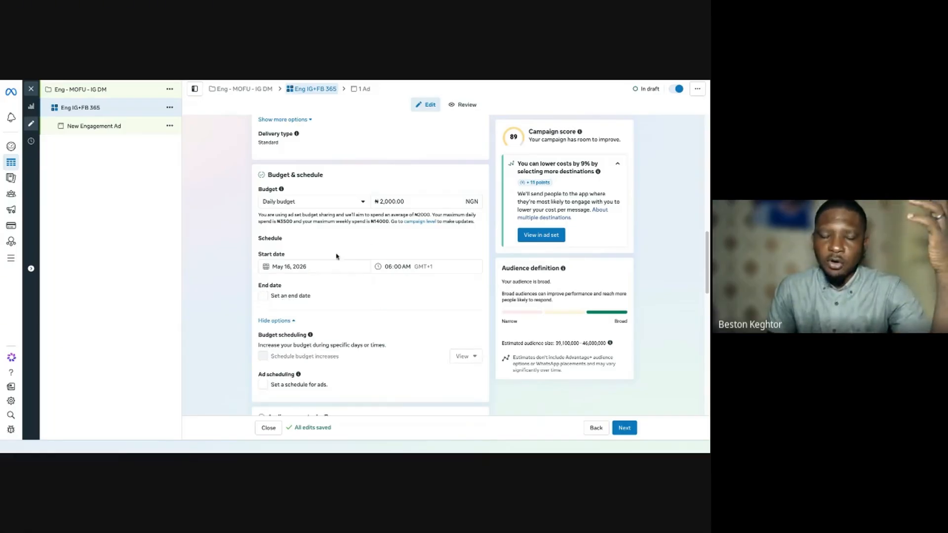
# Dismiss the audience update notice and exclude people on WhatsApp whose age is unknown from the minimum age setting
pyautogui.scroll(-3, 368, 244)
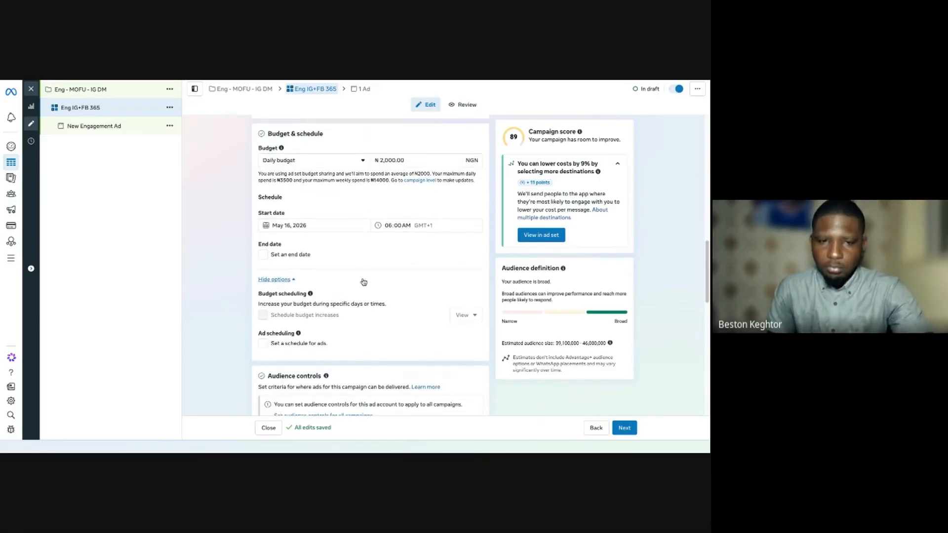
pyautogui.scroll(-3, 363, 278)
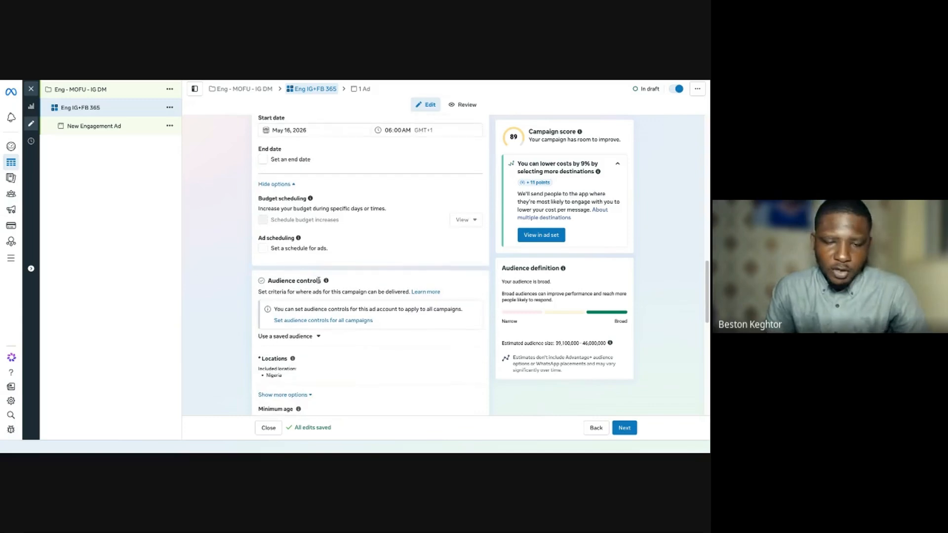
pyautogui.scroll(-9, 305, 191)
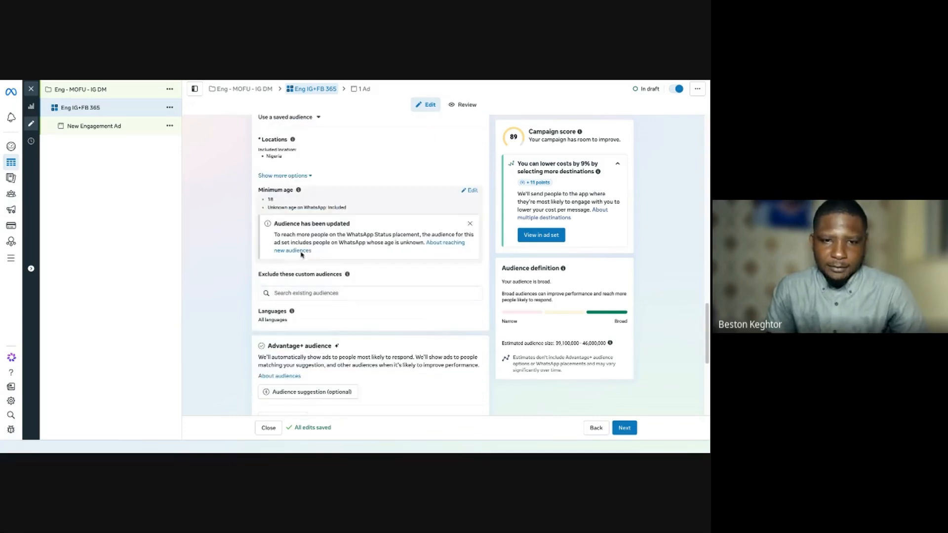
pyautogui.click(471, 224)
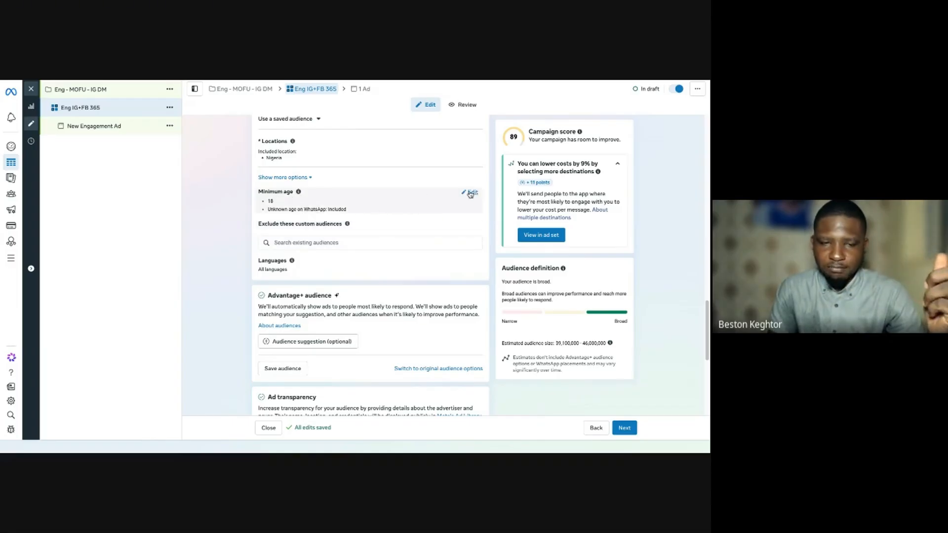
pyautogui.click(471, 193)
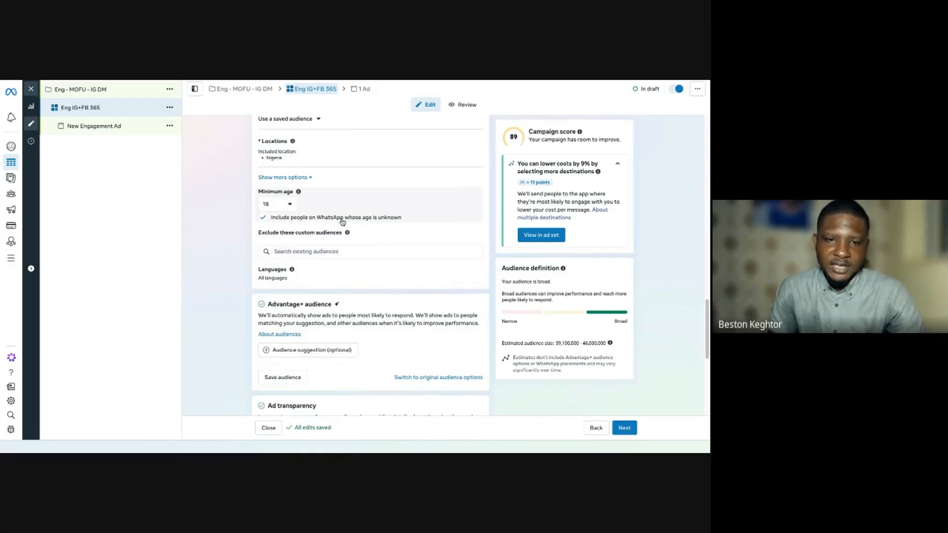
pyautogui.click(282, 215)
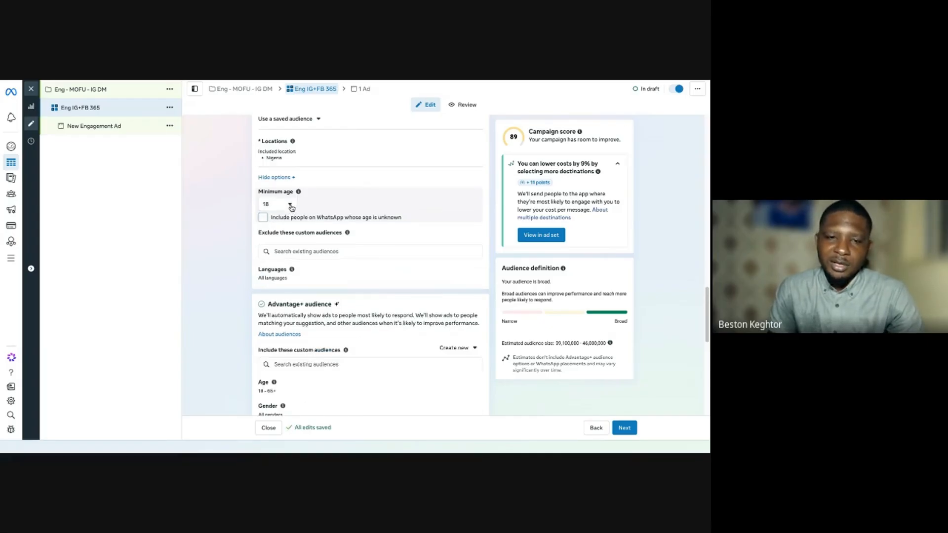
# Examine the minimum age choices in the ad set's audience controls, keeping 18
pyautogui.click(290, 205)
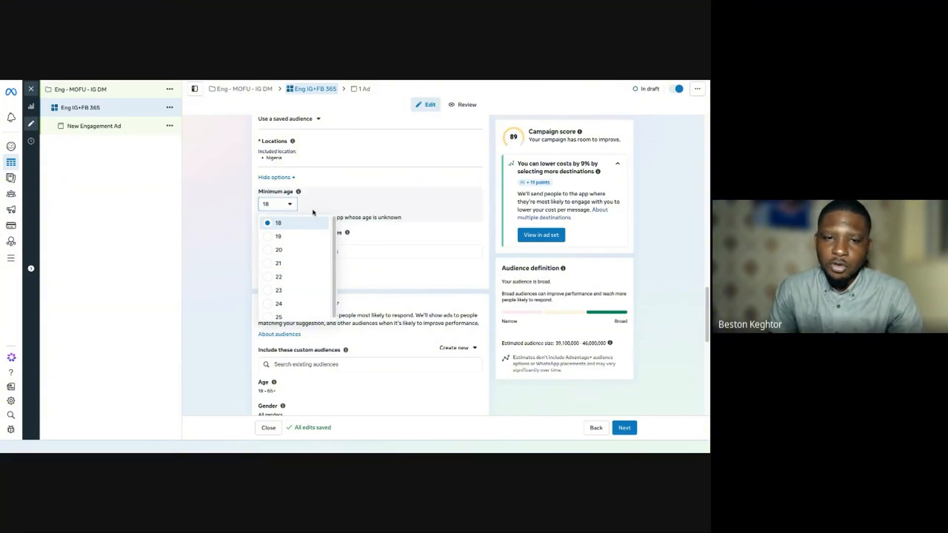
pyautogui.scroll(-1, 276, 305)
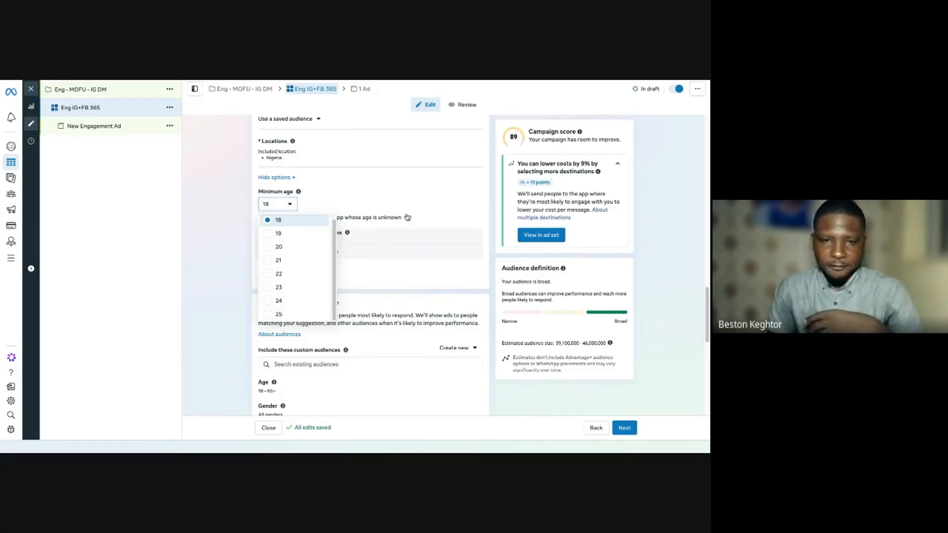
pyautogui.click(484, 173)
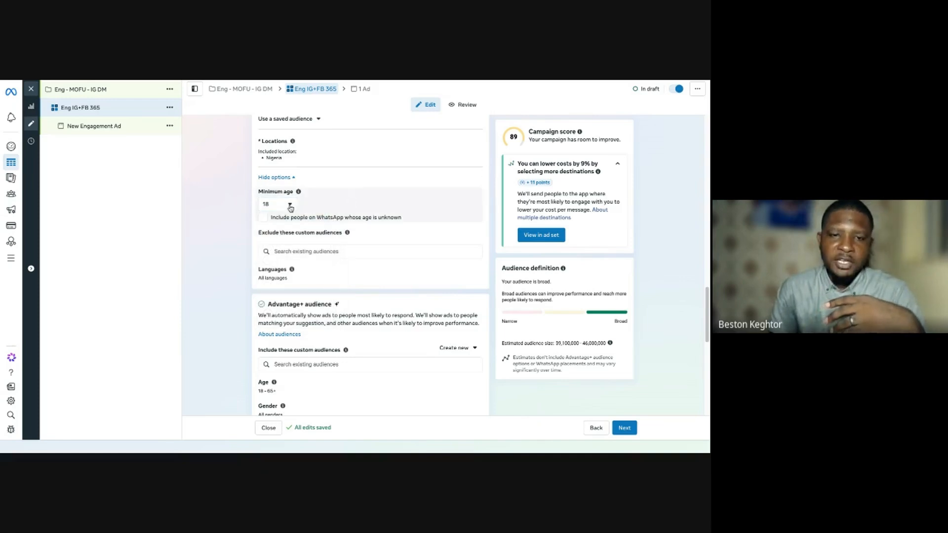
pyautogui.click(289, 205)
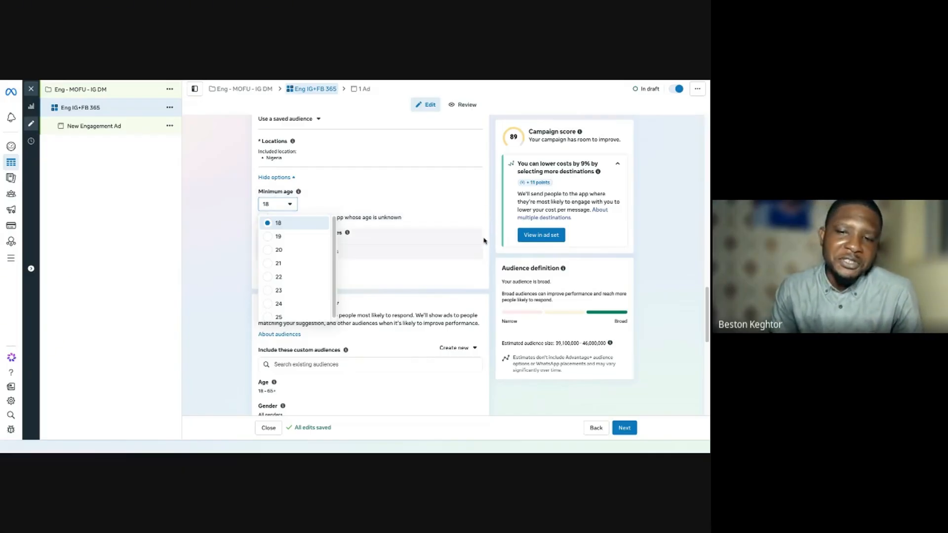
pyautogui.click(492, 257)
# Open the language targeting for editing and review the Advantage+ audience's age, gender and detailed targeting settings
pyautogui.moveTo(278, 275)
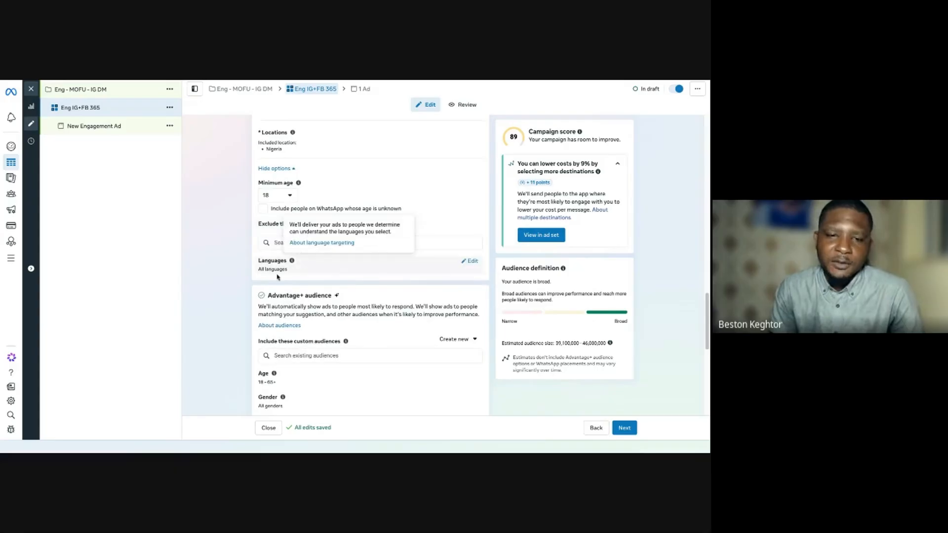
pyautogui.click(472, 265)
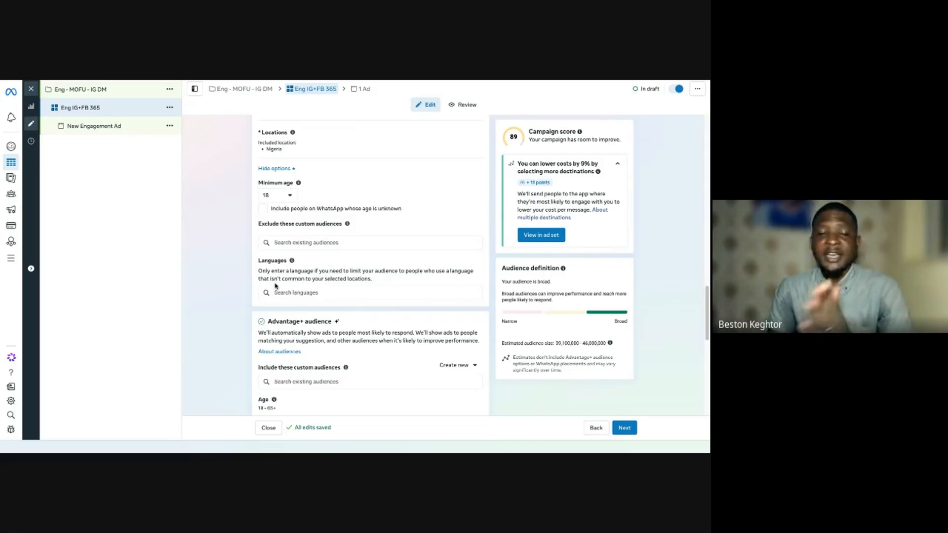
pyautogui.scroll(-3, 275, 286)
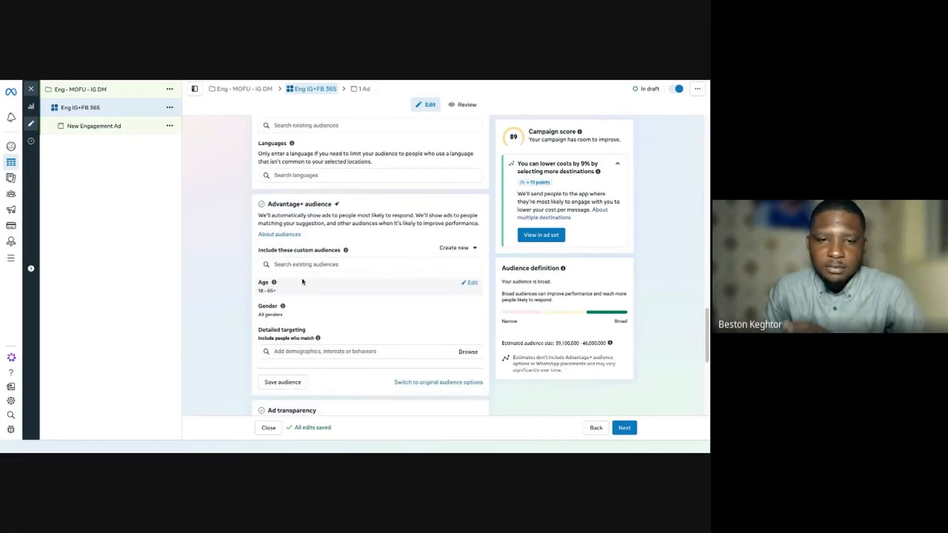
pyautogui.scroll(-3, 384, 285)
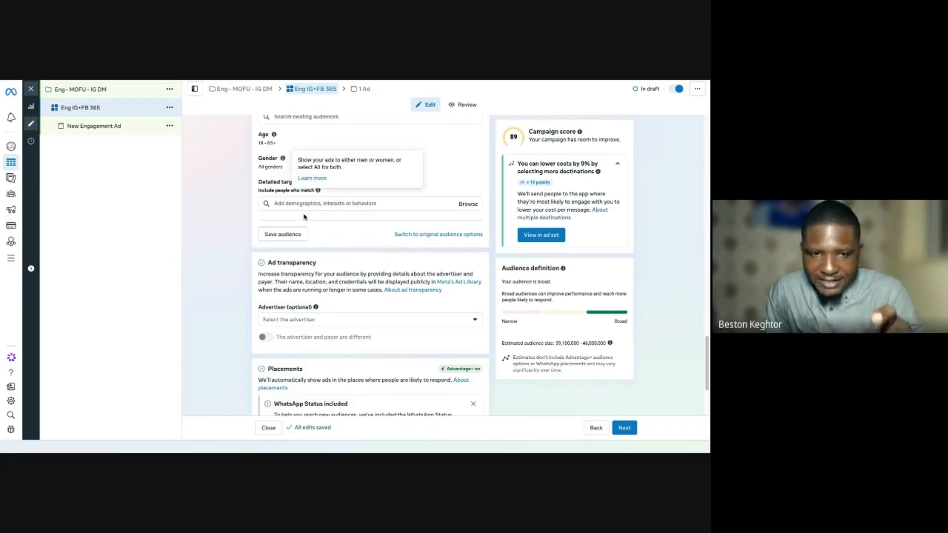
pyautogui.scroll(-1, 296, 238)
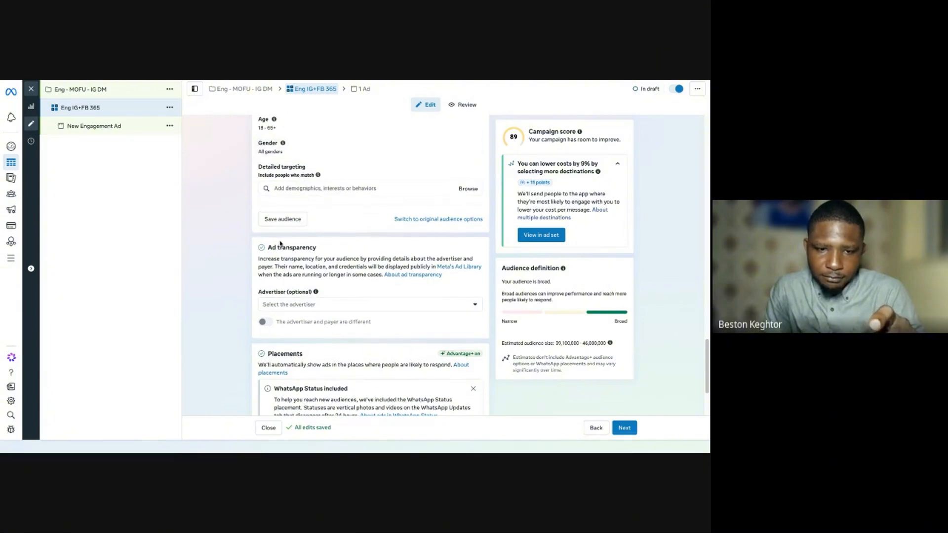
# Dismiss the WhatsApp Status notice under Placements and expand the additional settings to review the placement controls
pyautogui.scroll(-2, 270, 267)
pyautogui.scroll(-4, 277, 316)
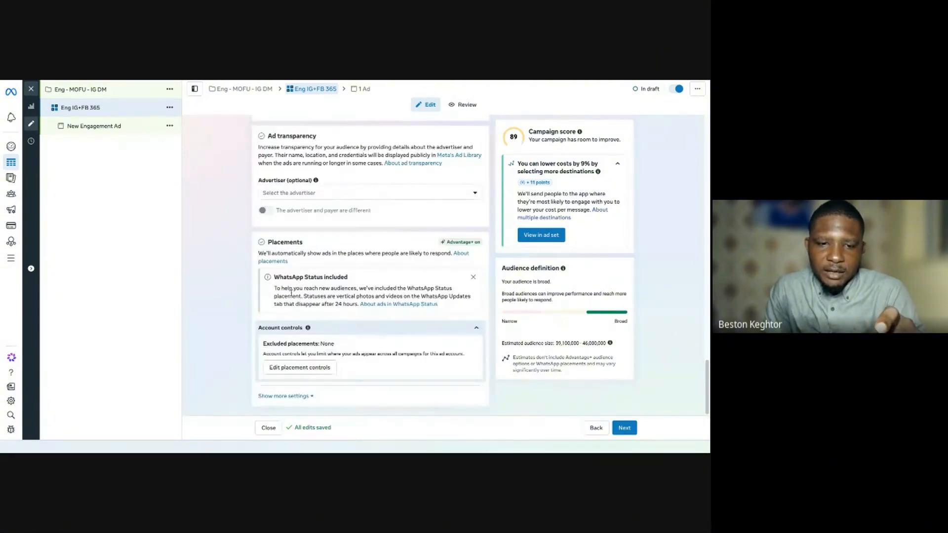
pyautogui.click(473, 278)
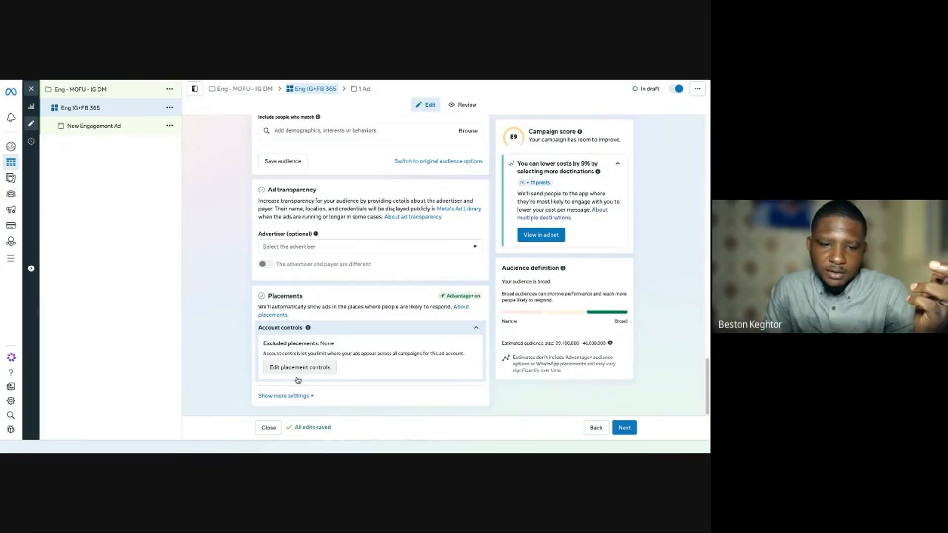
pyautogui.click(292, 395)
pyautogui.scroll(-5, 317, 346)
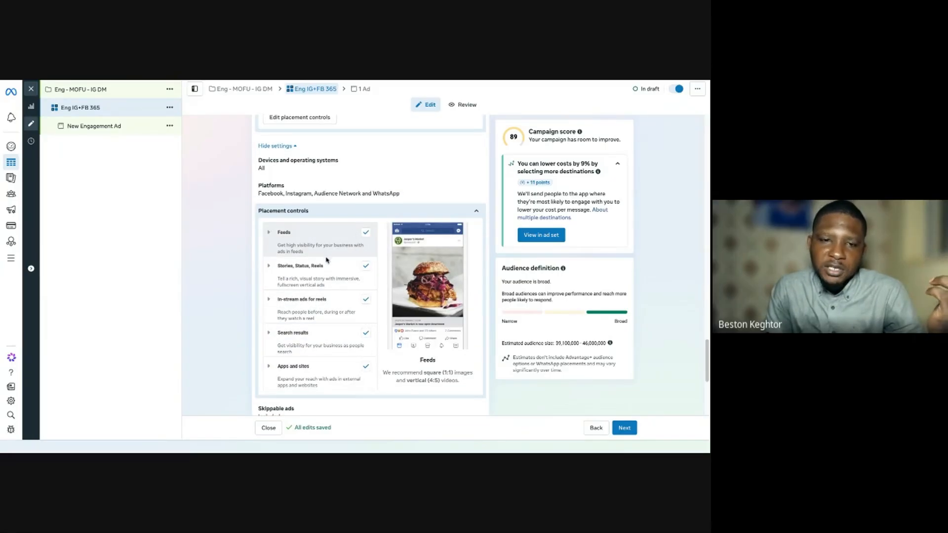
pyautogui.scroll(-5, 351, 349)
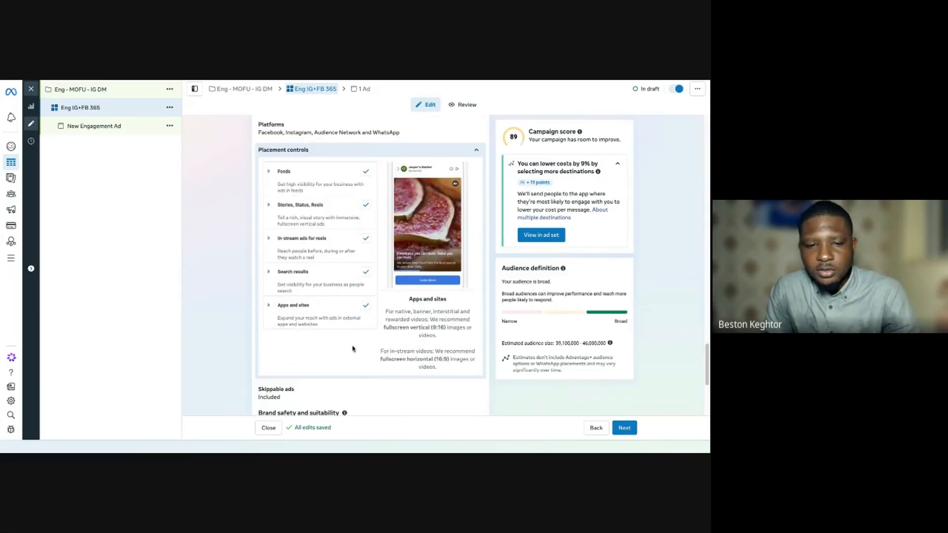
pyautogui.scroll(4, 350, 336)
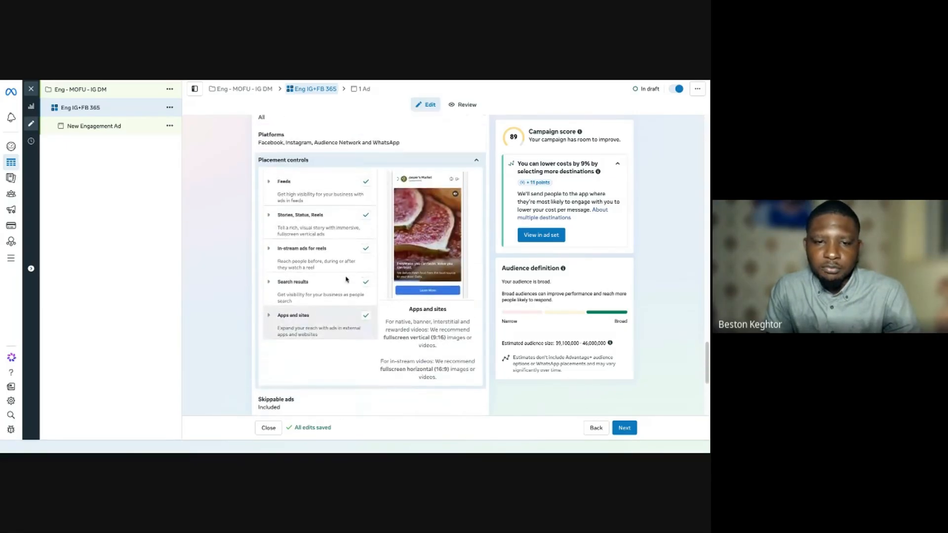
pyautogui.scroll(1, 335, 227)
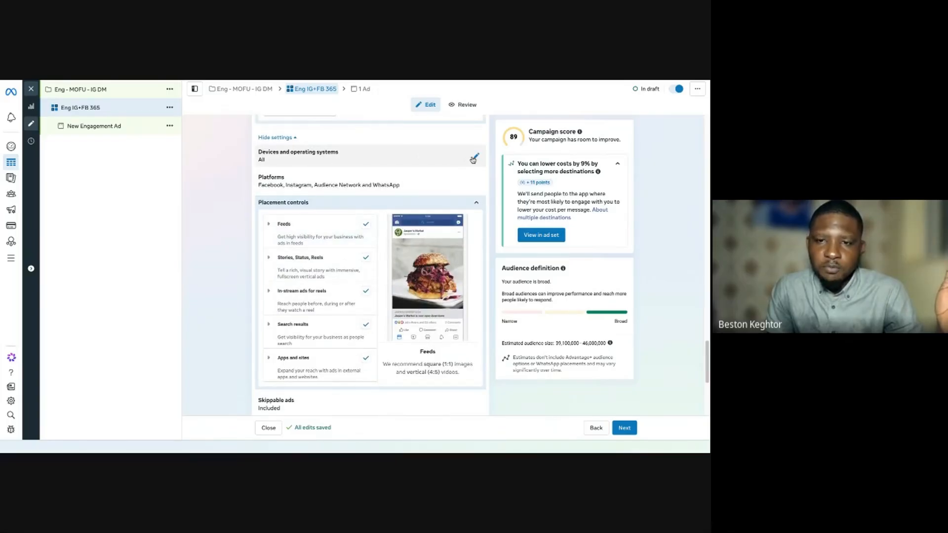
# Review the device and operating system choices for the placements, and the brand safety and suitability settings
pyautogui.click(476, 156)
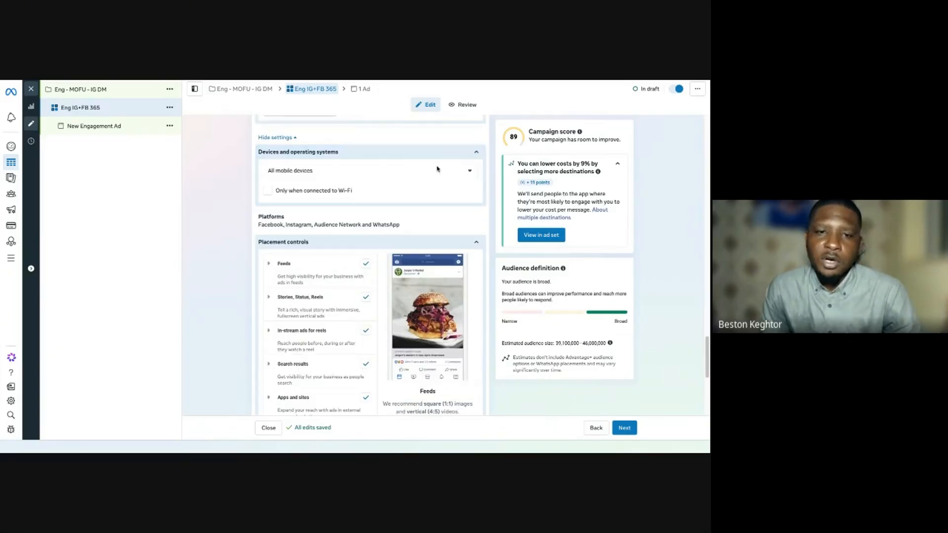
pyautogui.click(343, 172)
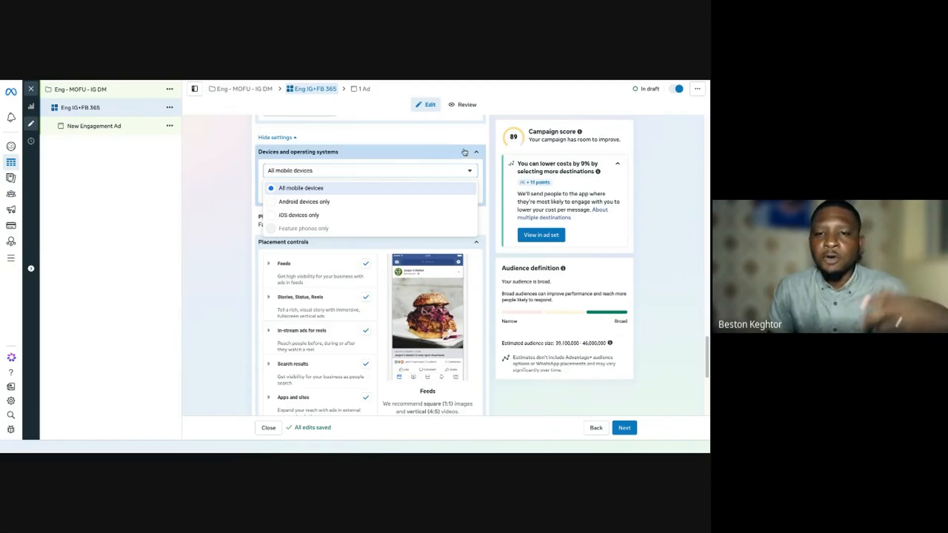
pyautogui.click(467, 152)
pyautogui.scroll(1, 205, 216)
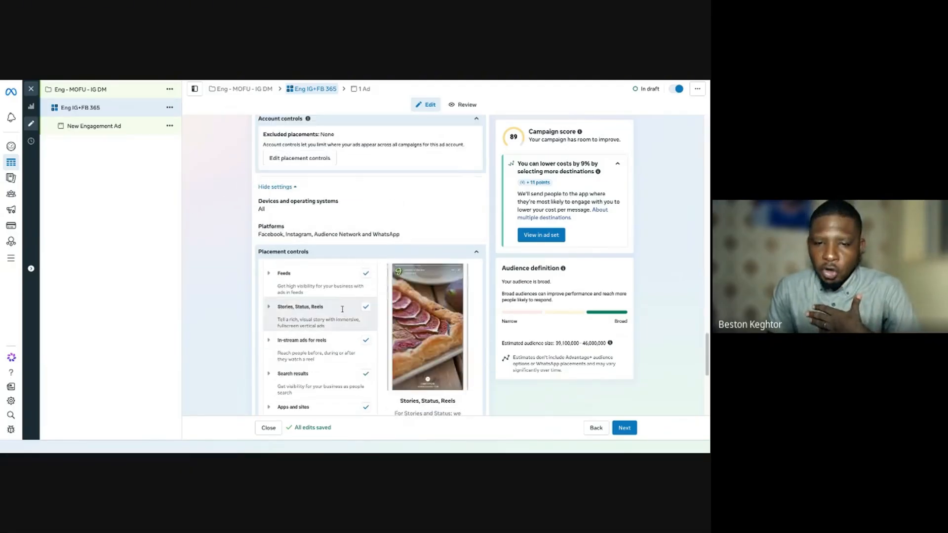
pyautogui.scroll(-5, 341, 309)
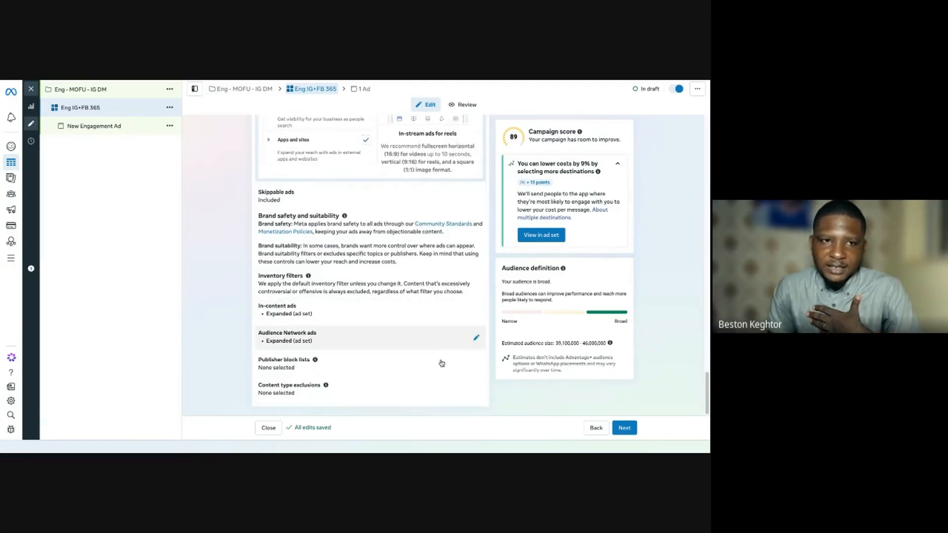
# Proceed from the ad set to its ad and name the ad "Testimonail - Lady Bought Closth"
pyautogui.click(625, 428)
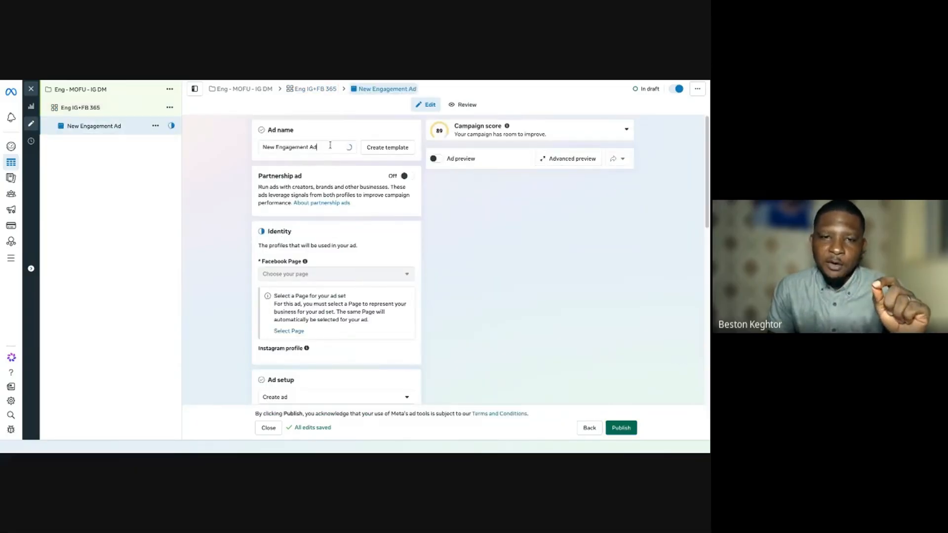
pyautogui.moveTo(330, 146); pyautogui.dragTo(263, 150)
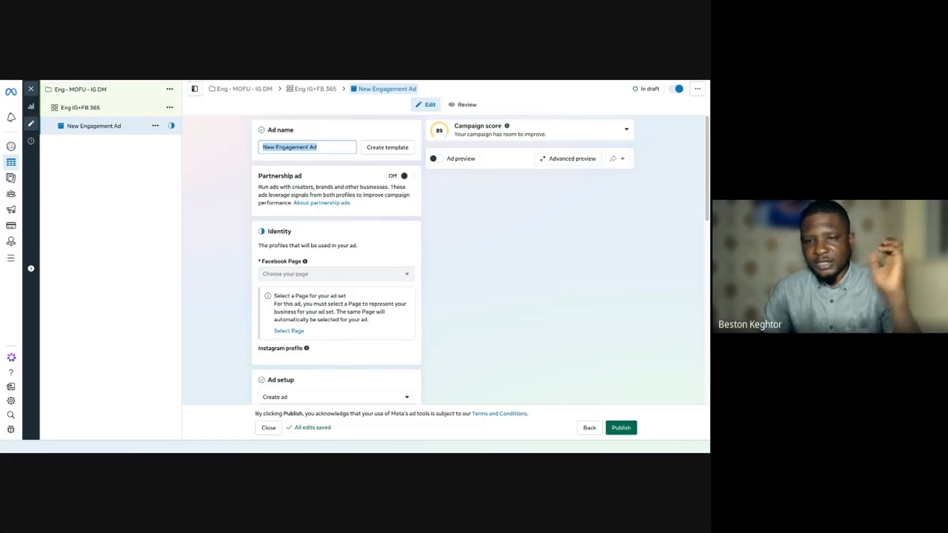
pyautogui.click(324, 148)
pyautogui.tripleClick(324, 148)
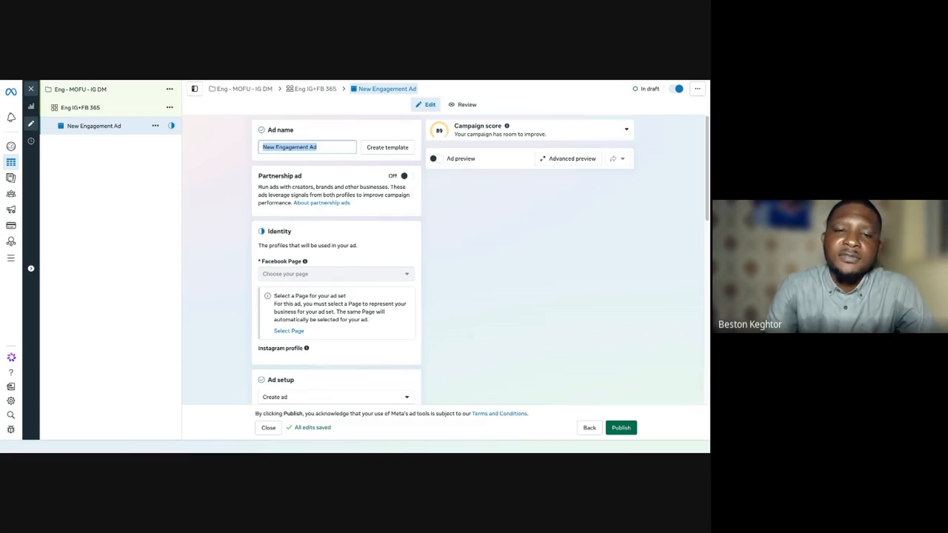
pyautogui.write('Test')
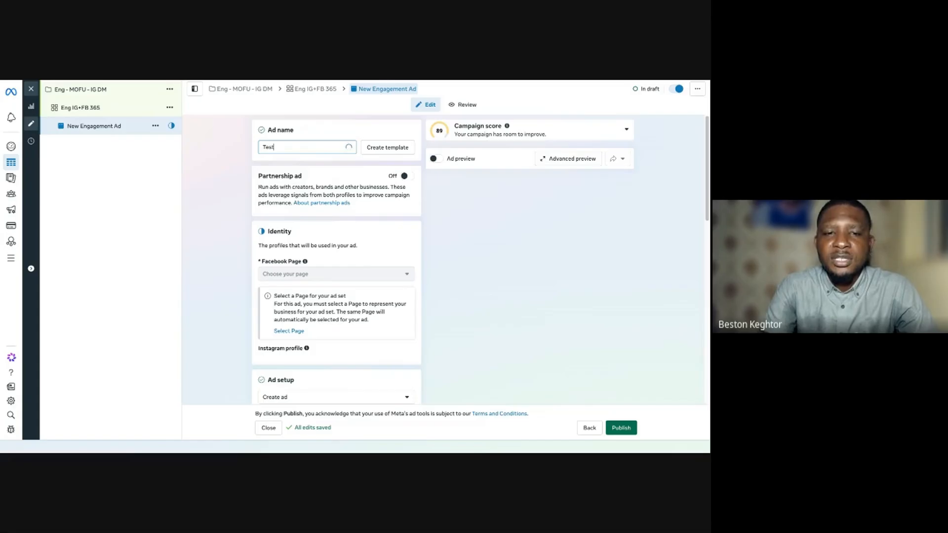
pyautogui.write('imonail')
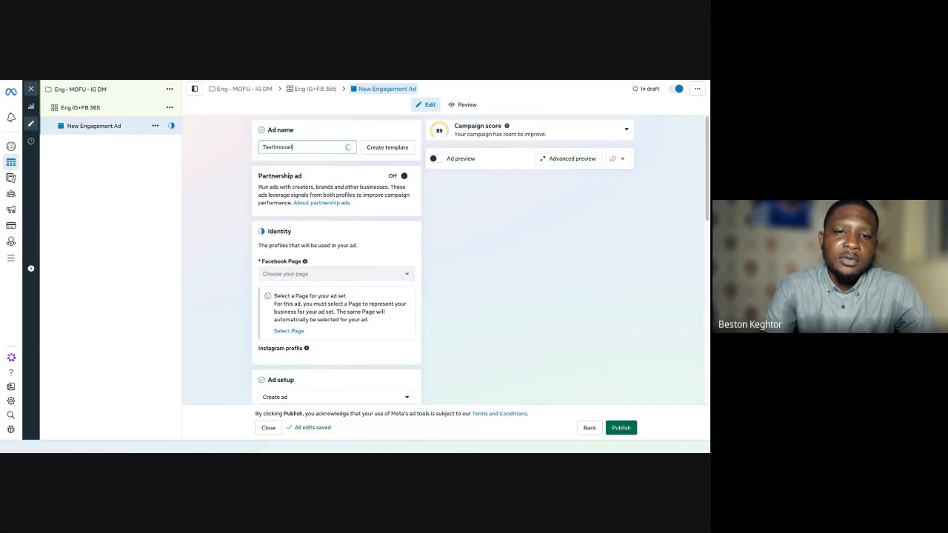
pyautogui.press('BackSpace')
pyautogui.press('BackSpace')
pyautogui.press('BackSpace')
pyautogui.press('BackSpace')
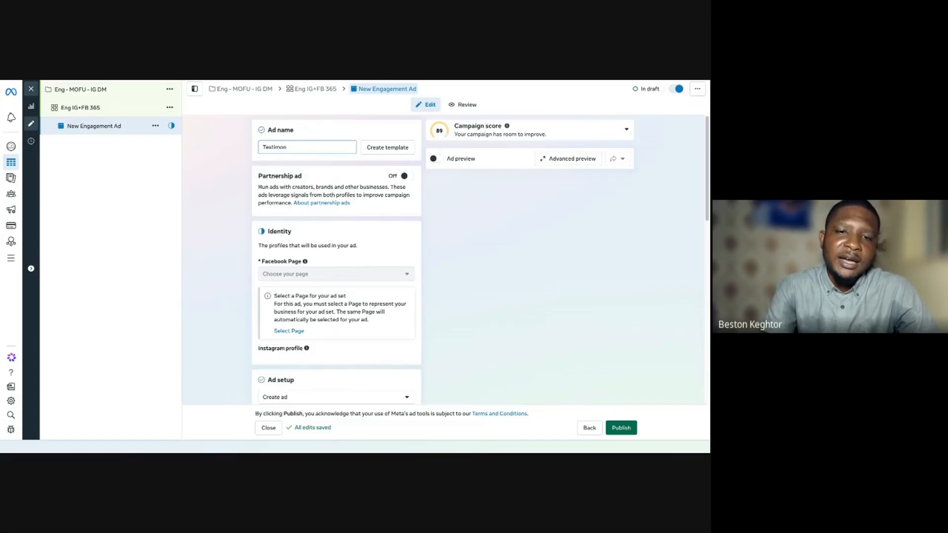
pyautogui.write('-')
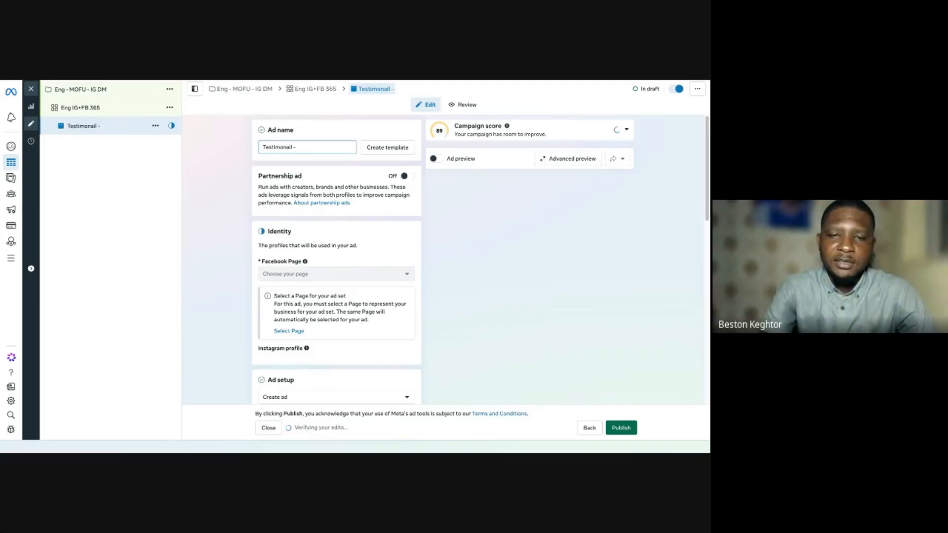
pyautogui.write(' Lady ')
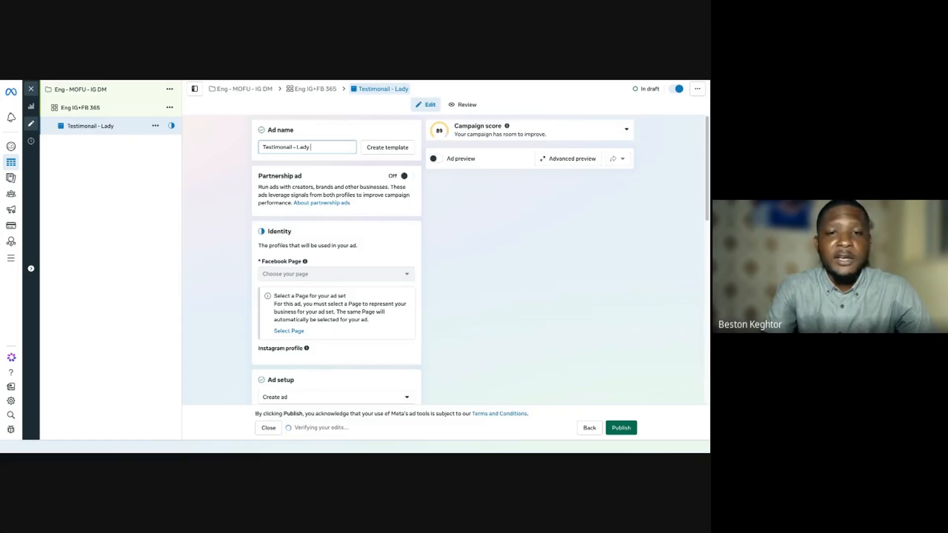
pyautogui.write('Bouth')
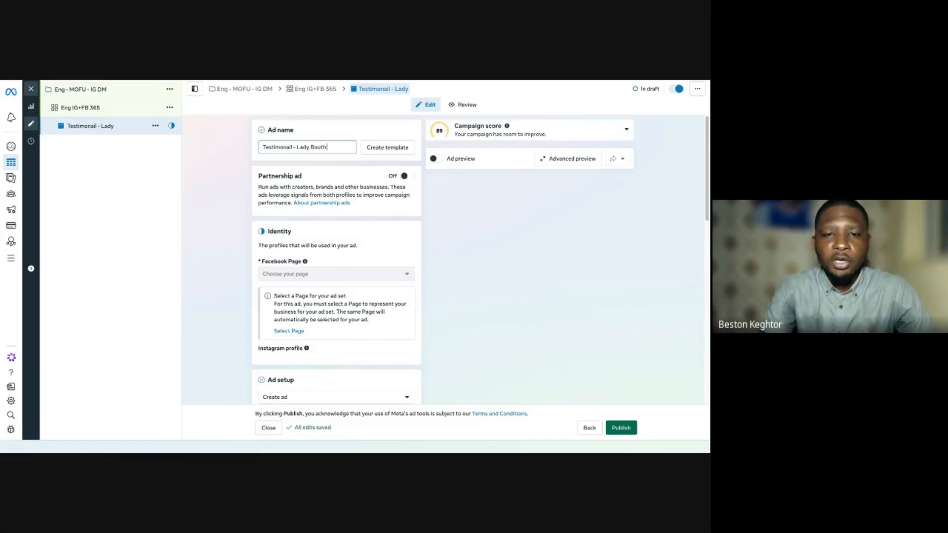
pyautogui.press('BackSpace')
pyautogui.press('BackSpace')
pyautogui.write('ght')
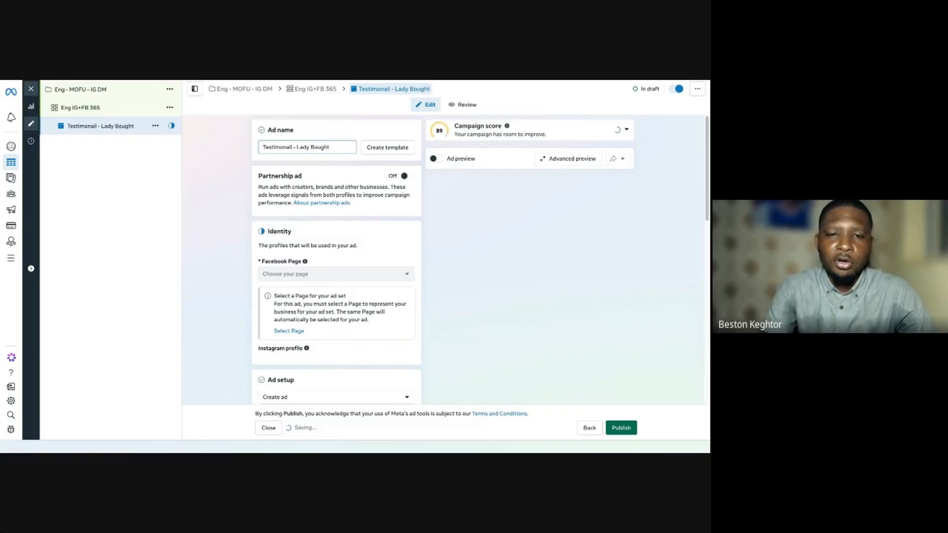
pyautogui.write(' Closth')
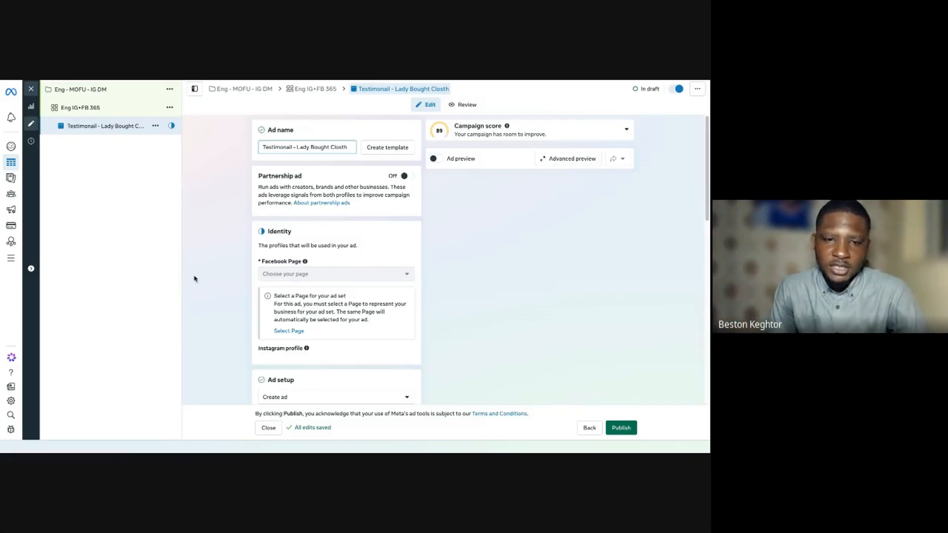
pyautogui.click(231, 223)
# Change the ad setup from creating an ad to "Use existing post"
pyautogui.scroll(-2, 358, 144)
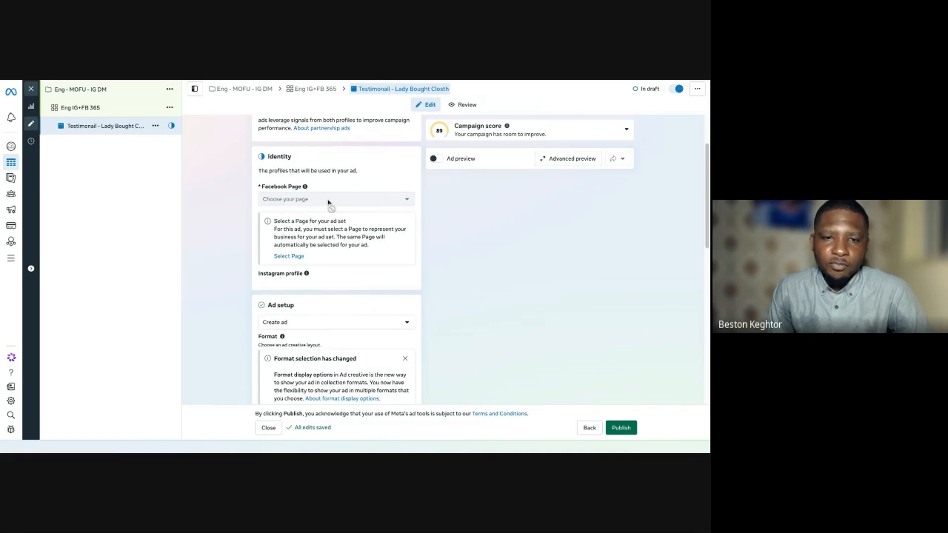
pyautogui.scroll(-2, 329, 205)
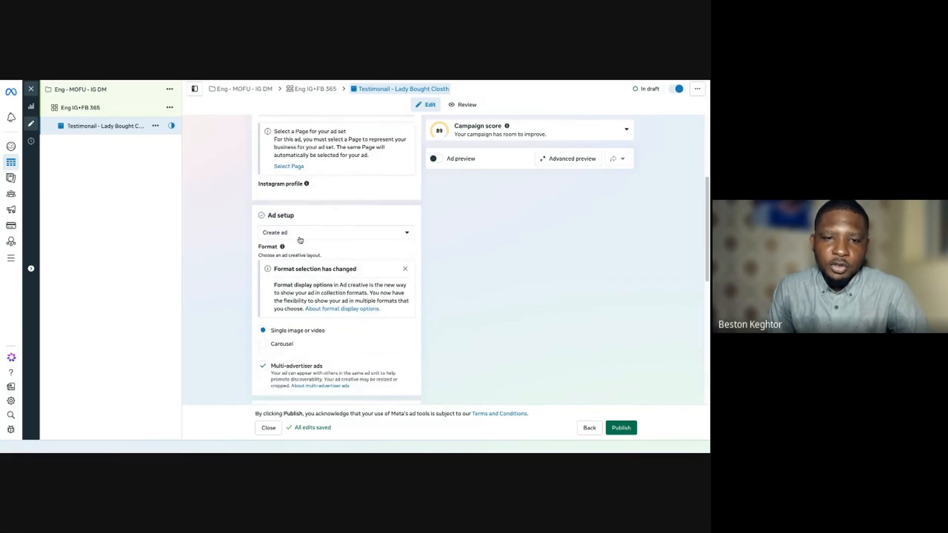
pyautogui.scroll(-1, 302, 232)
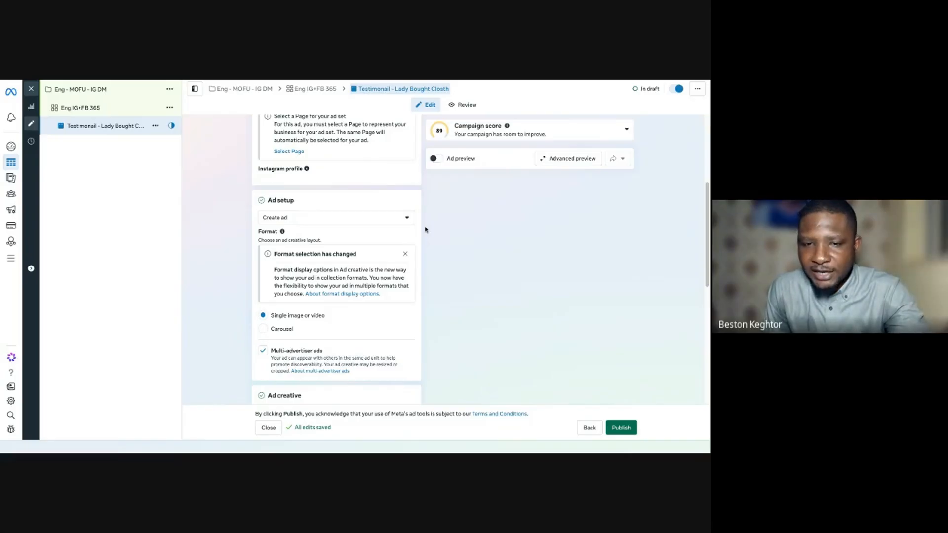
pyautogui.click(386, 220)
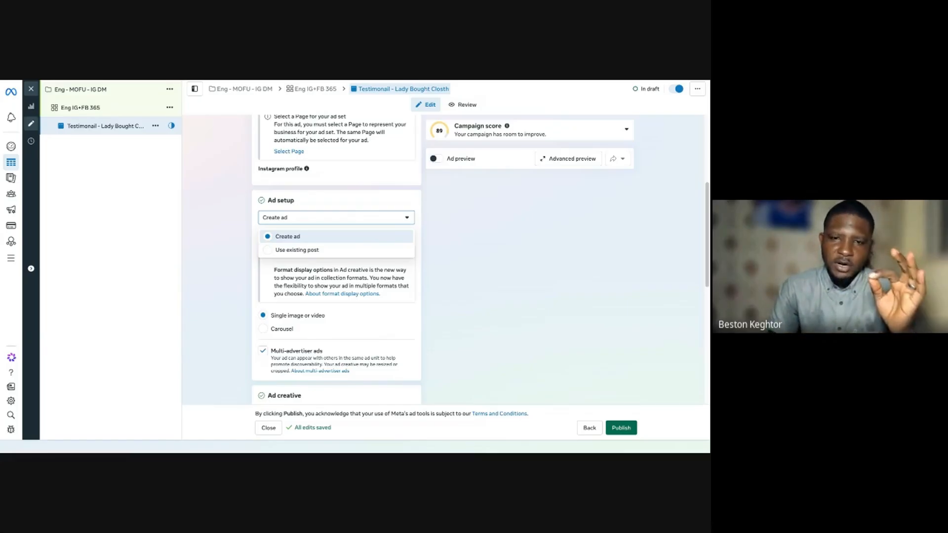
pyautogui.click(308, 253)
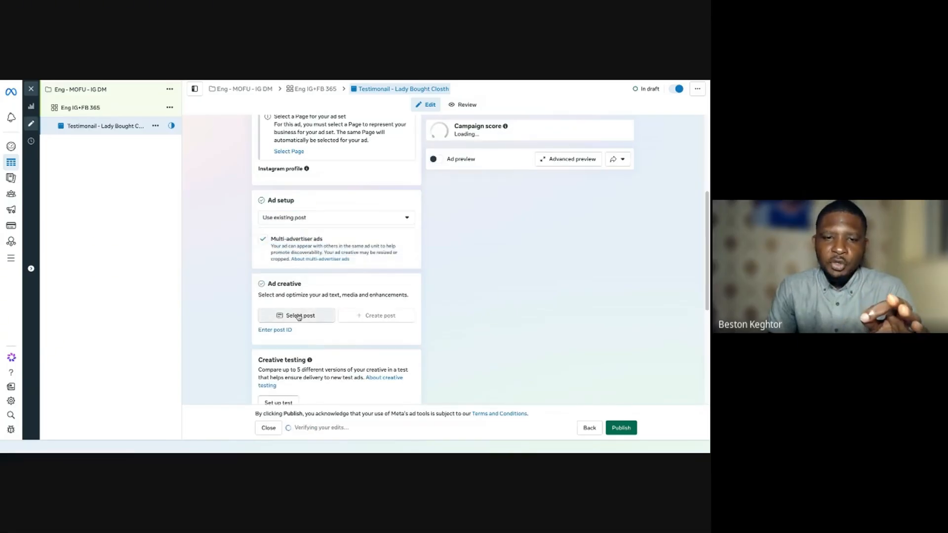
# Check the Facebook and Instagram posts available for the ad creative, and leave the post selection without choosing one
pyautogui.click(298, 316)
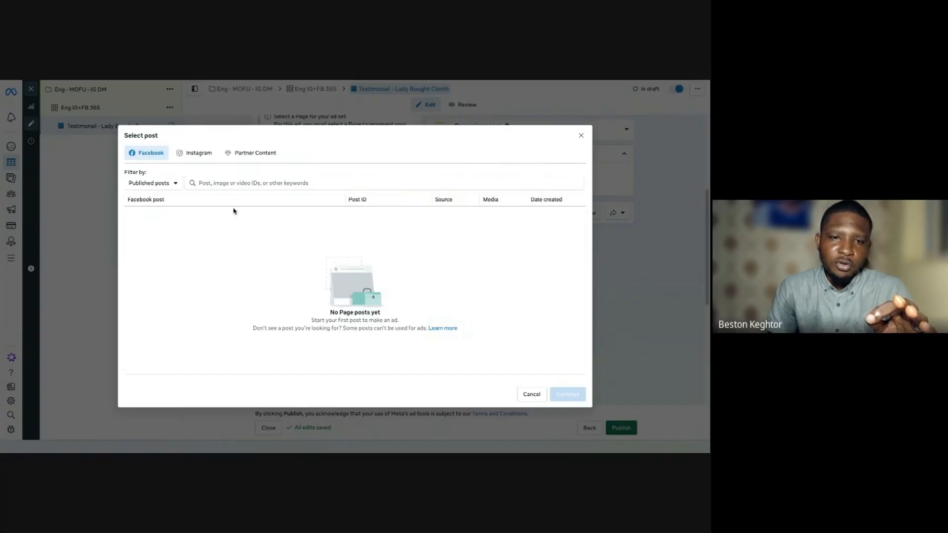
pyautogui.click(242, 184)
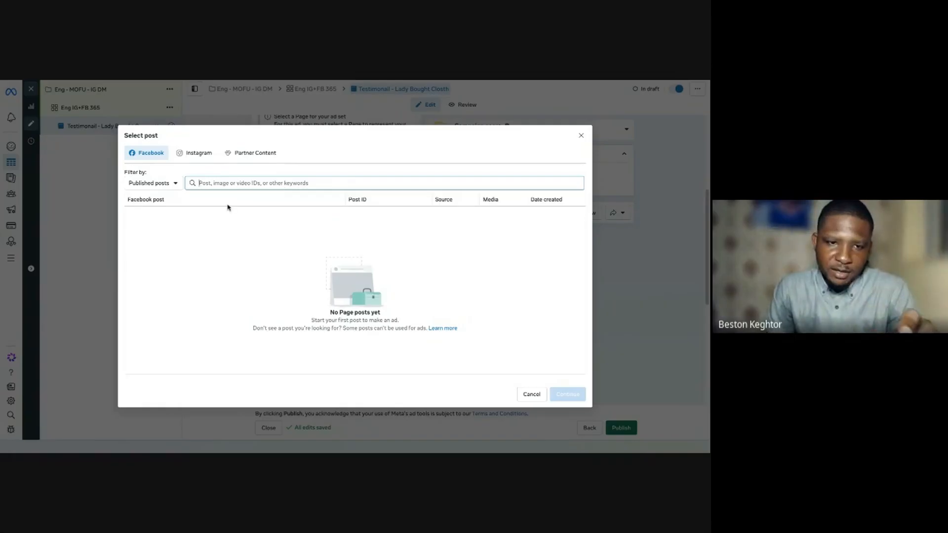
pyautogui.click(200, 158)
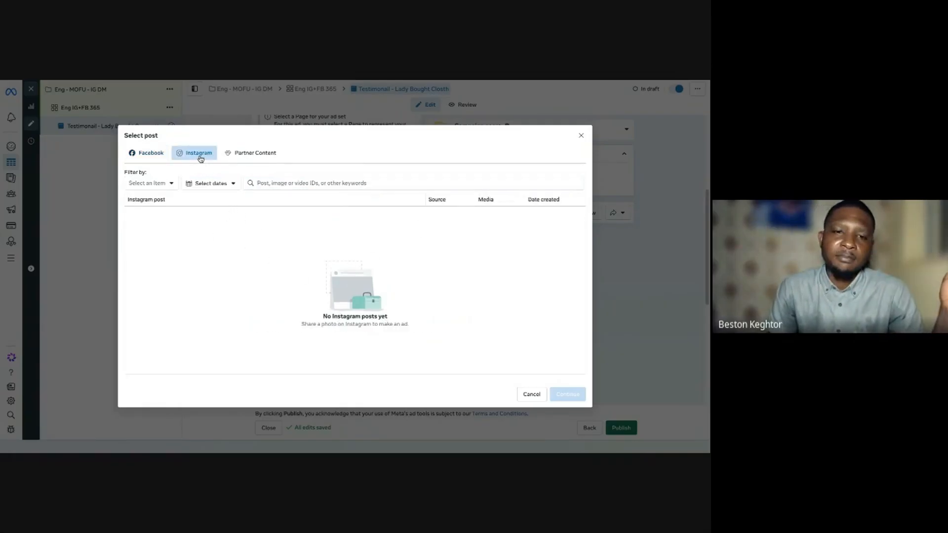
pyautogui.click(267, 184)
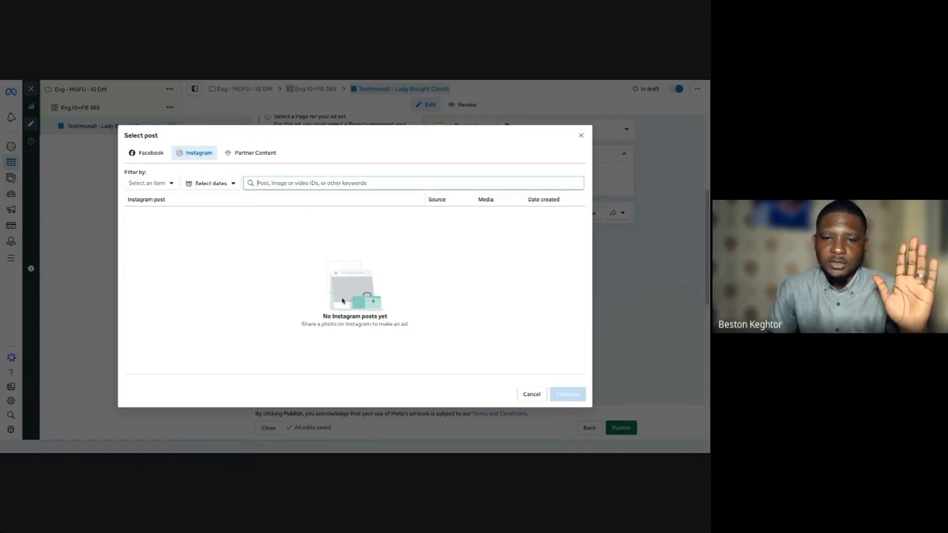
pyautogui.click(529, 397)
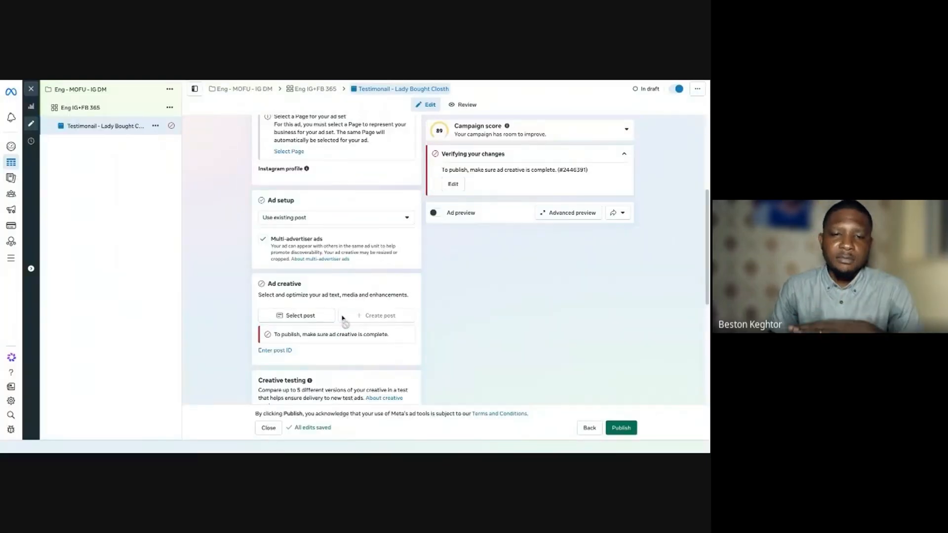
# Change the ad setup to "Create ad" and dismiss the "Format selection has changed" notice
pyautogui.click(341, 225)
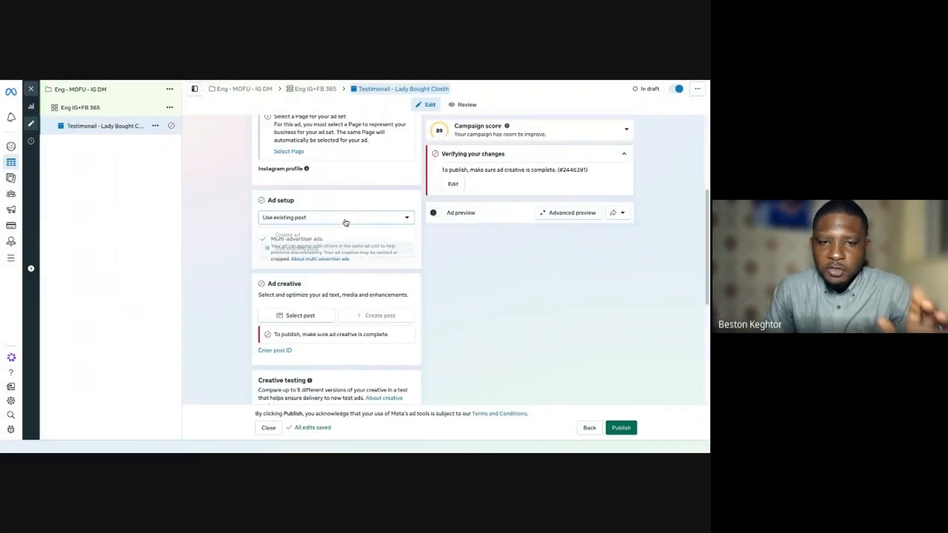
pyautogui.click(320, 239)
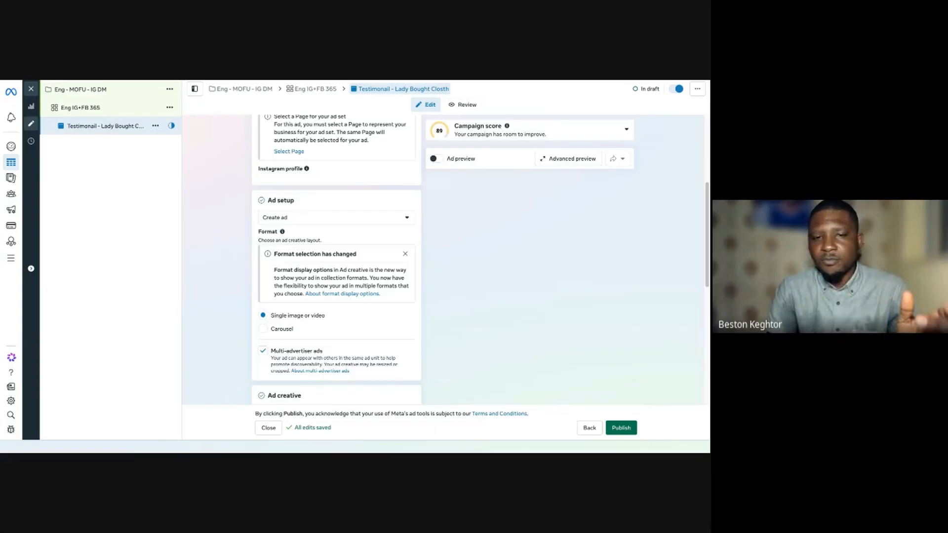
pyautogui.click(403, 253)
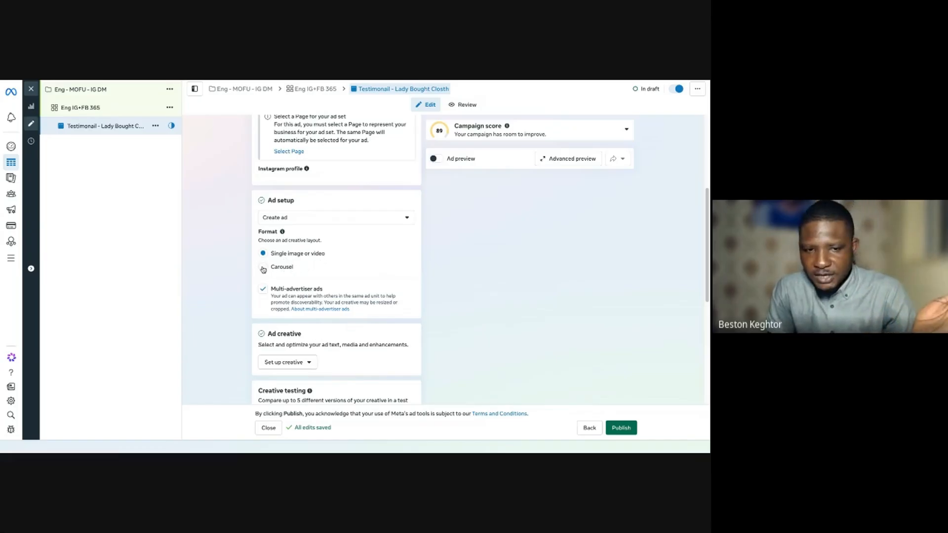
pyautogui.scroll(-2, 309, 265)
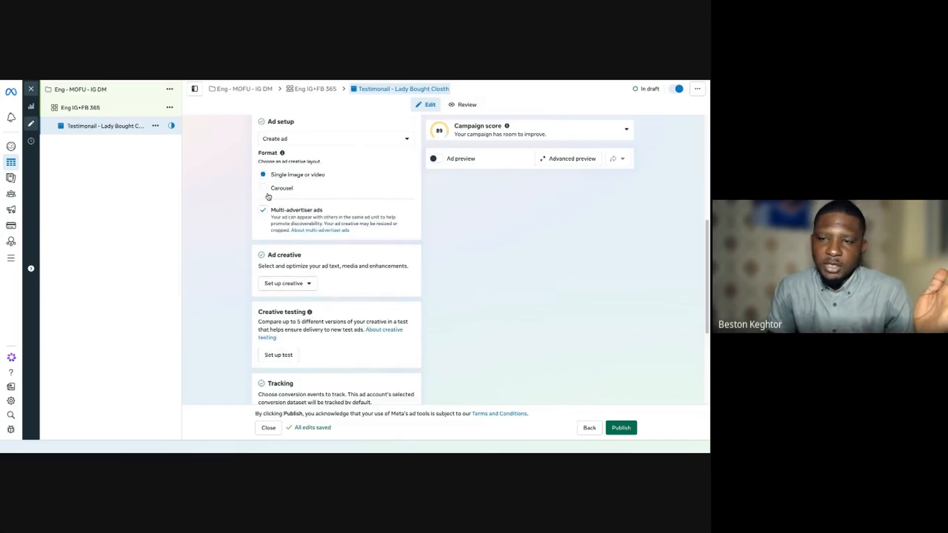
pyautogui.scroll(-2, 285, 218)
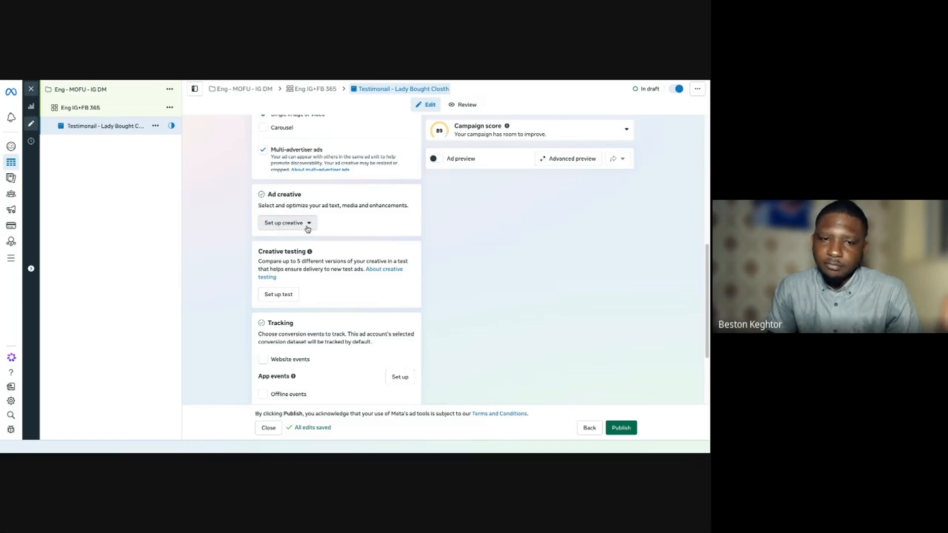
pyautogui.click(306, 224)
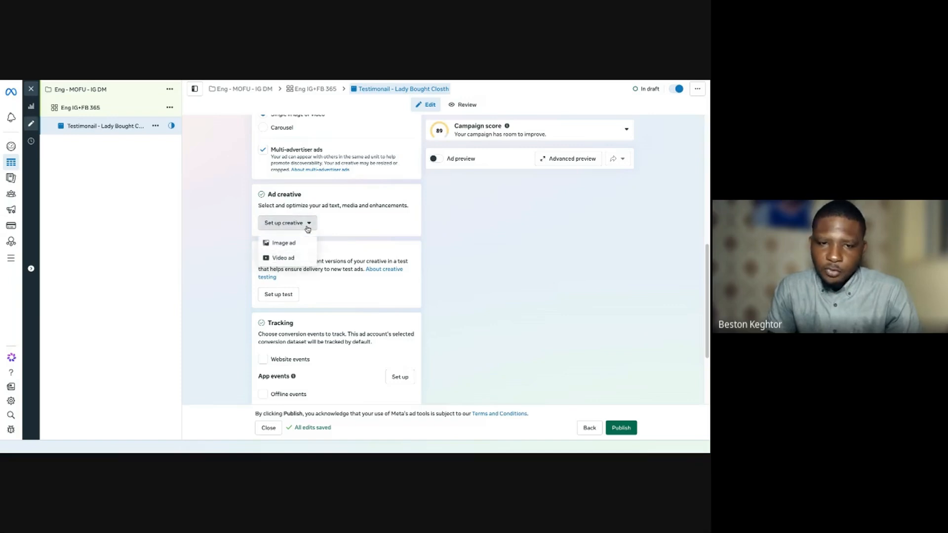
pyautogui.click(288, 259)
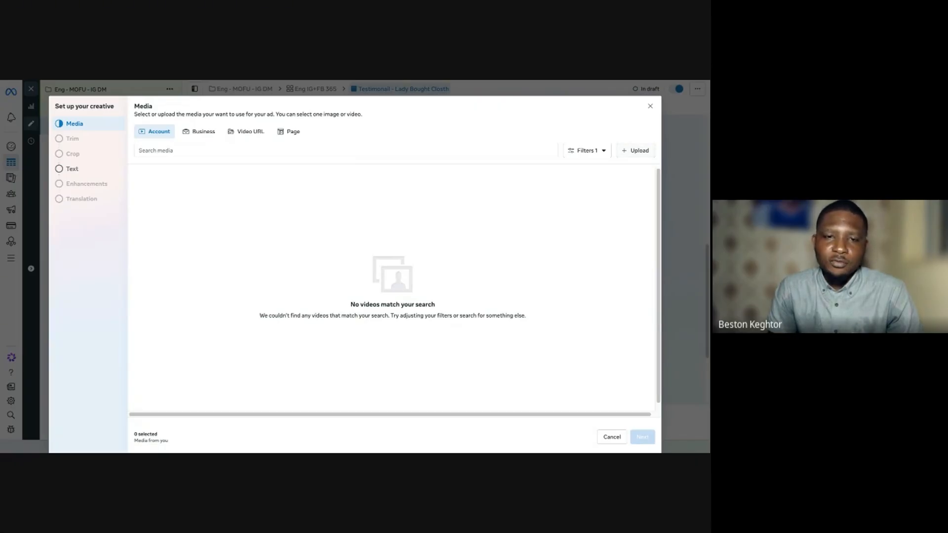
pyautogui.click(611, 437)
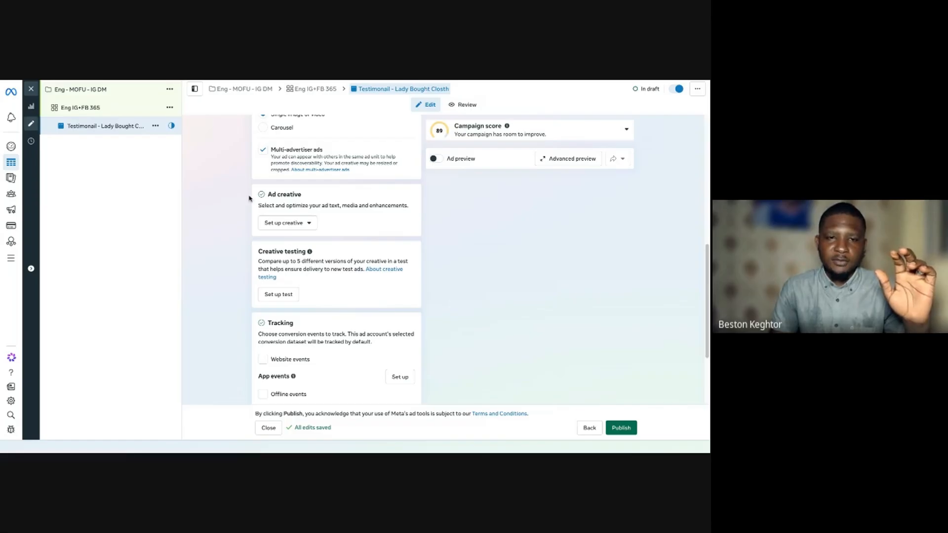
# Set up a video ad creative with the 720 x 1280 "Don't miss this limited offer!!!" video and proceed from the media selection
pyautogui.click(309, 224)
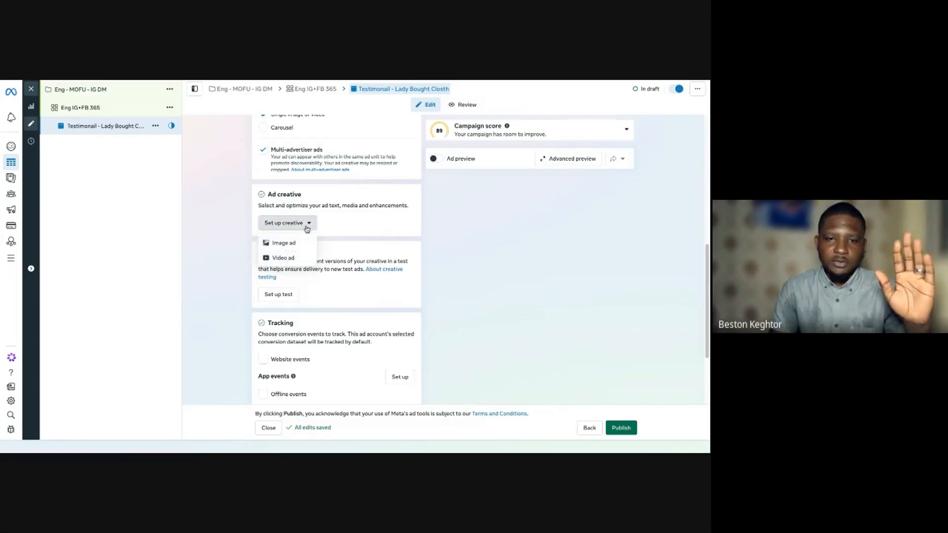
pyautogui.click(292, 258)
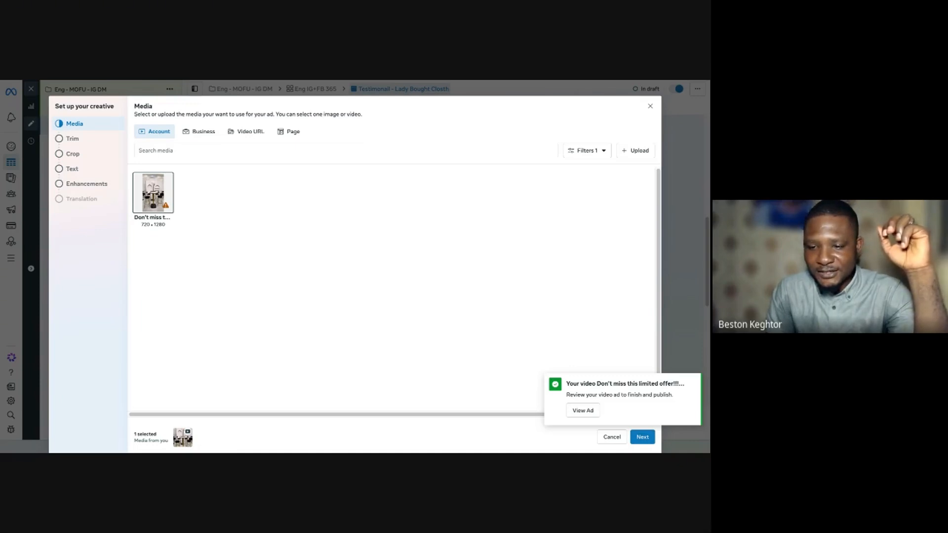
pyautogui.click(642, 437)
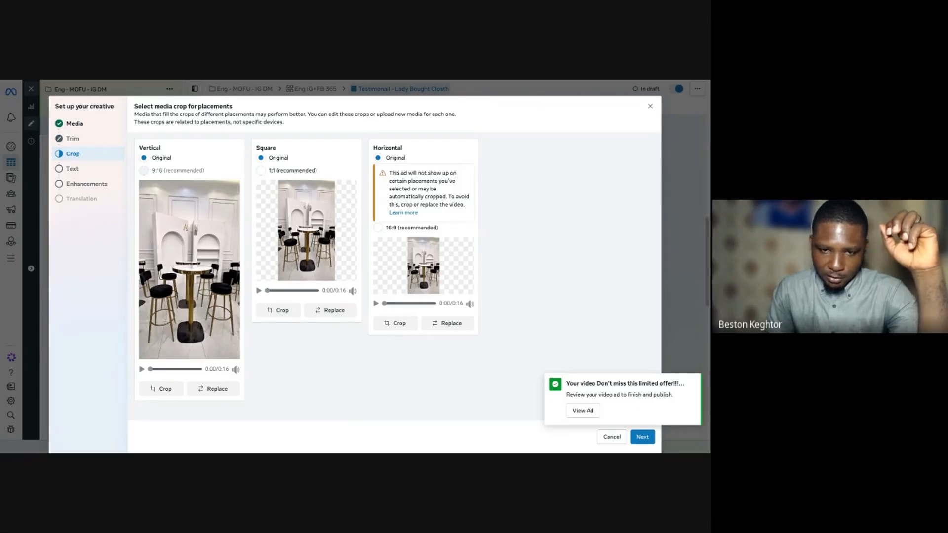
# Set the horizontal placement crop to 16:9 (recommended), preview it briefly and proceed to the ad text
pyautogui.click(379, 227)
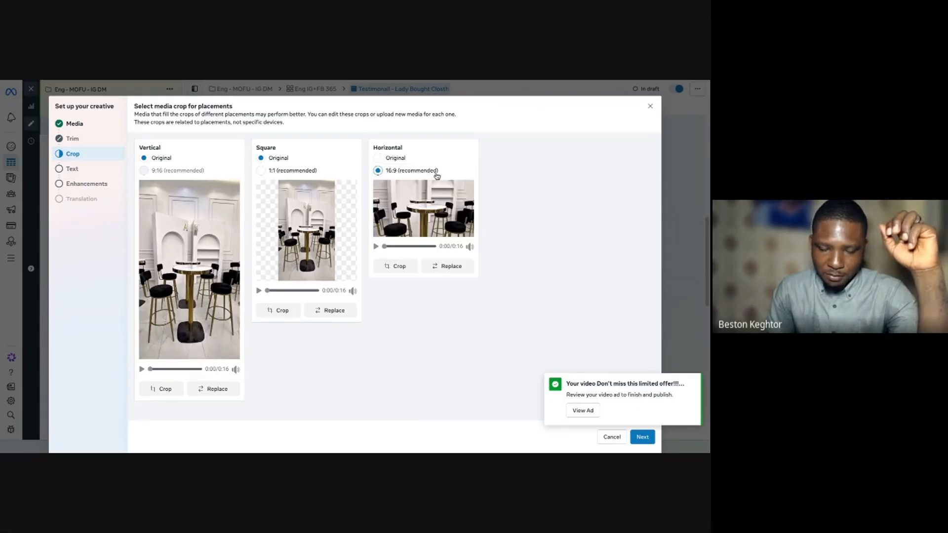
pyautogui.click(377, 248)
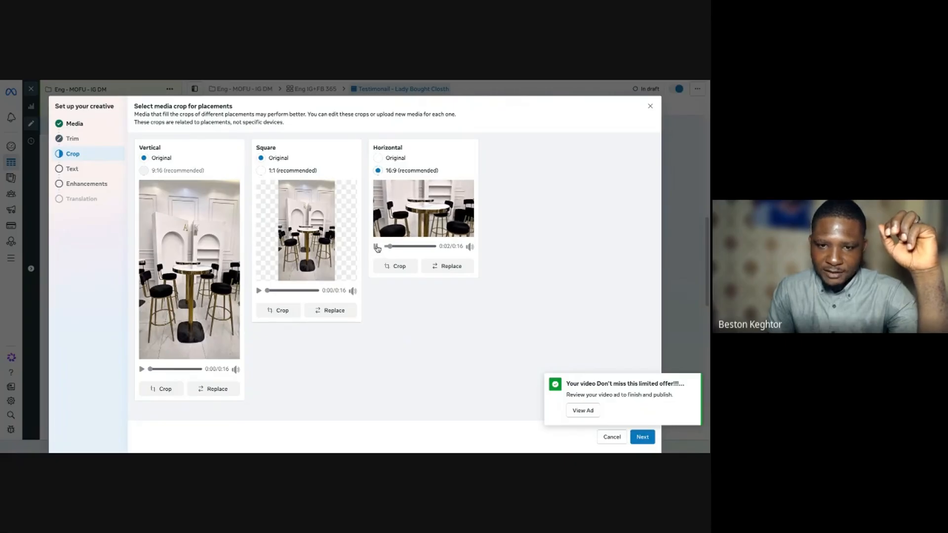
pyautogui.click(377, 247)
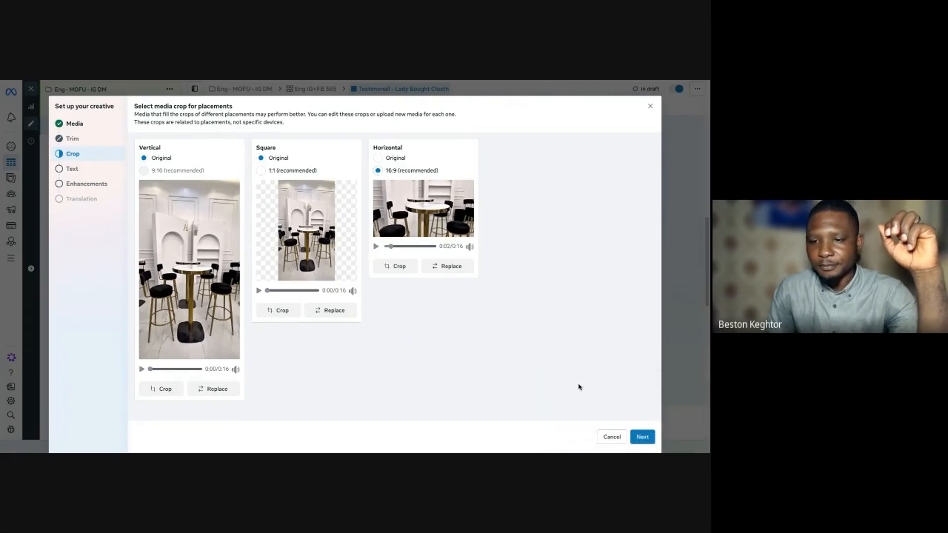
pyautogui.click(639, 437)
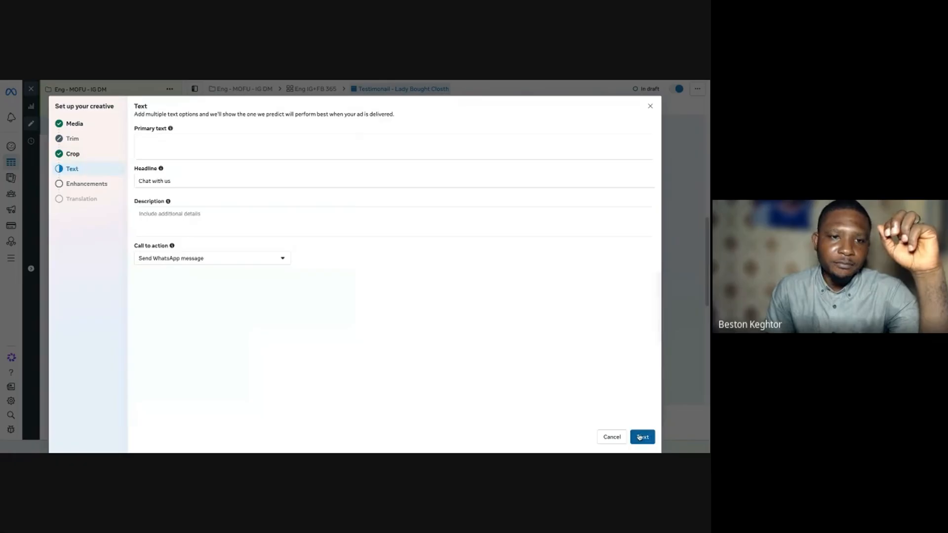
# Enter "Ad Copy" as the ad's primary text
pyautogui.click(198, 150)
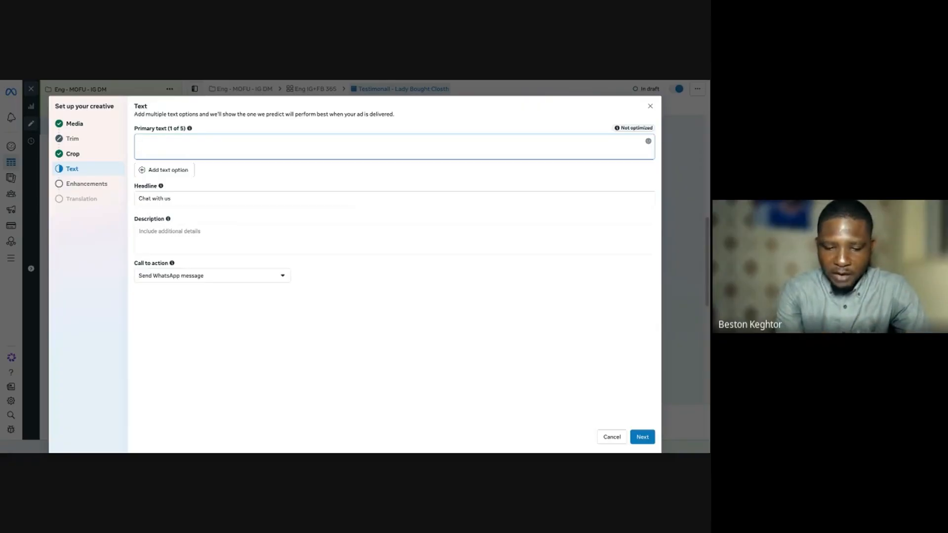
pyautogui.write('Type')
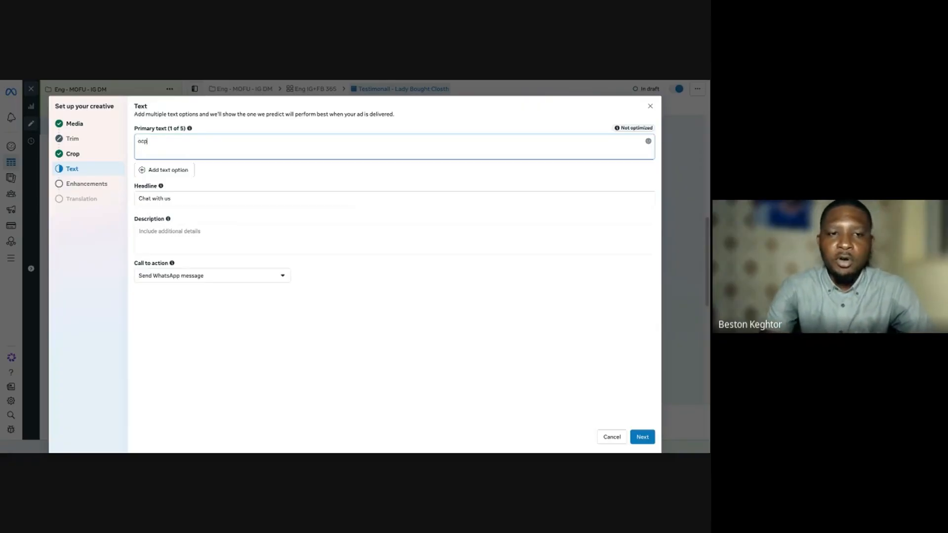
pyautogui.press('BackSpace')
pyautogui.press('BackSpace')
pyautogui.press('BackSpace')
pyautogui.press('BackSpace')
pyautogui.write('C')
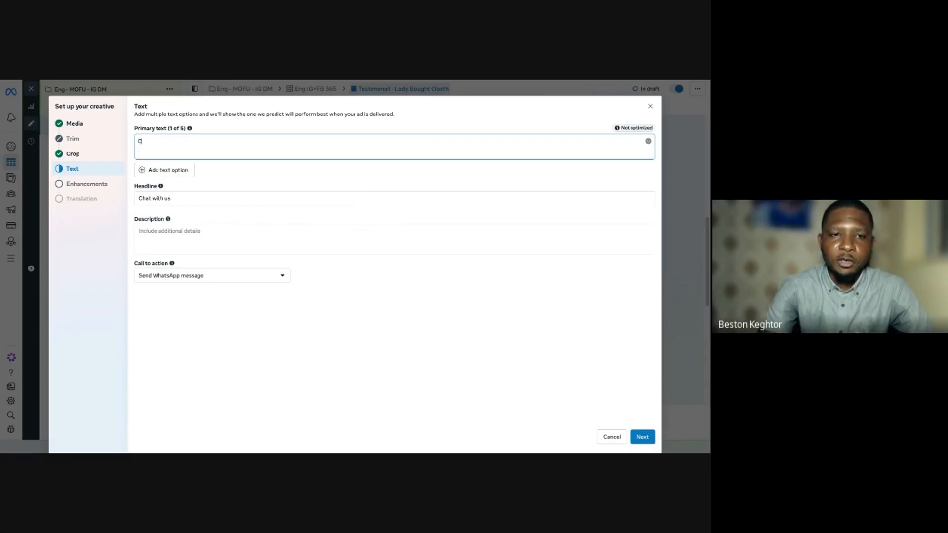
pyautogui.write('oypo')
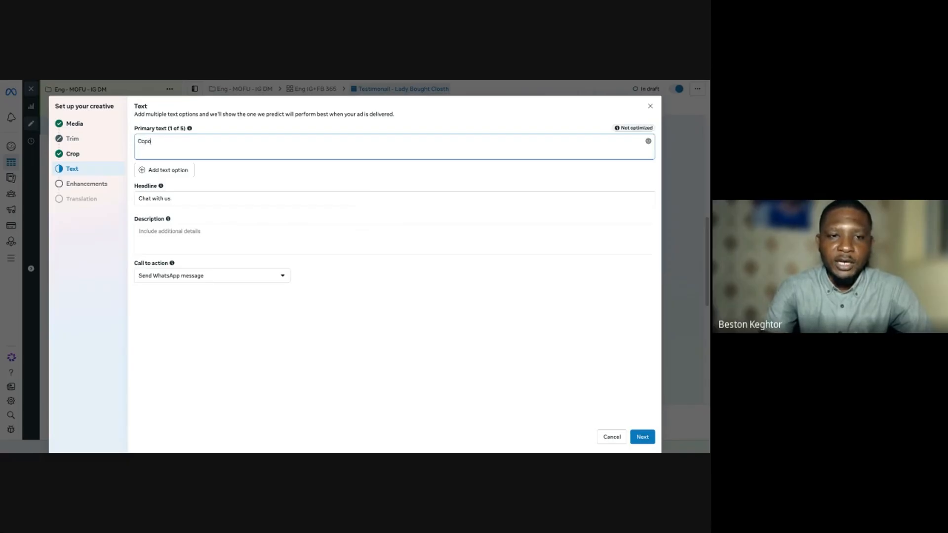
pyautogui.press('BackSpace')
pyautogui.press('BackSpace')
pyautogui.press('BackSpace')
pyautogui.press('BackSpace')
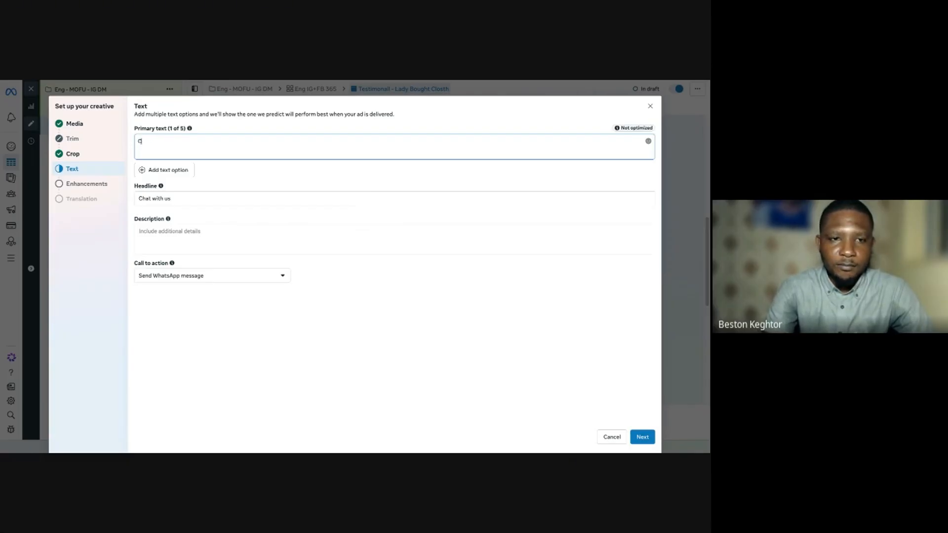
pyautogui.write('Ad Copy')
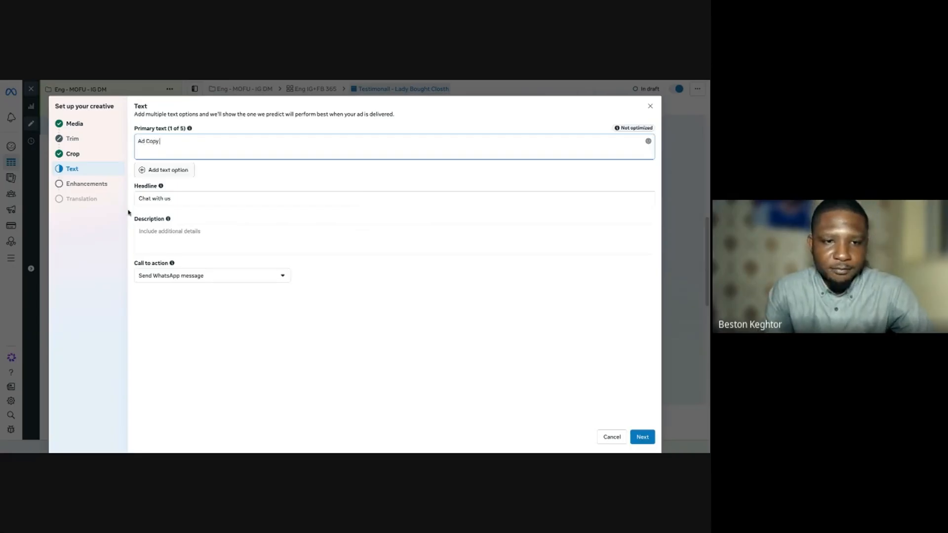
# Replace the ad's default headline with "6 Plots left | N50 Now |"
pyautogui.moveTo(148, 198)
pyautogui.mouseDown()
pyautogui.moveTo(172, 199)
pyautogui.moveTo(141, 198)
pyautogui.mouseUp()
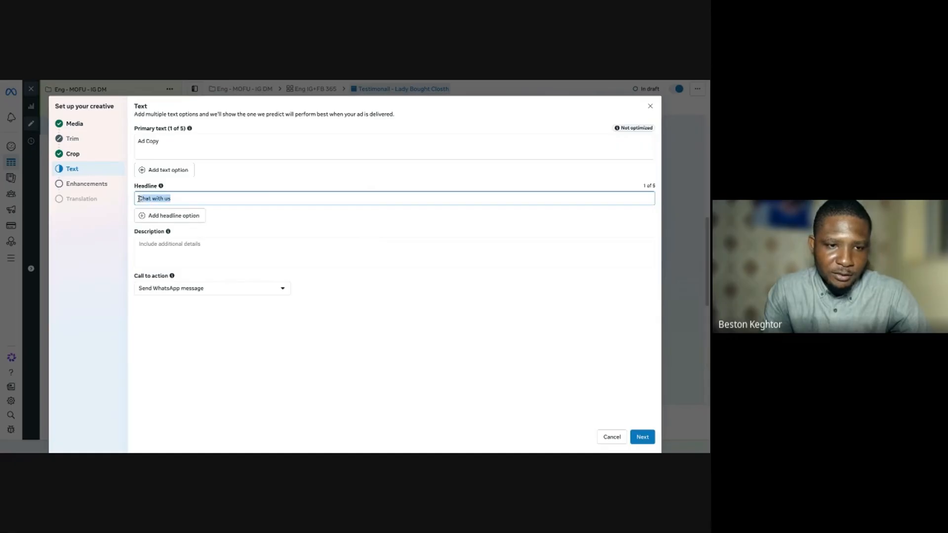
pyautogui.press('BackSpace')
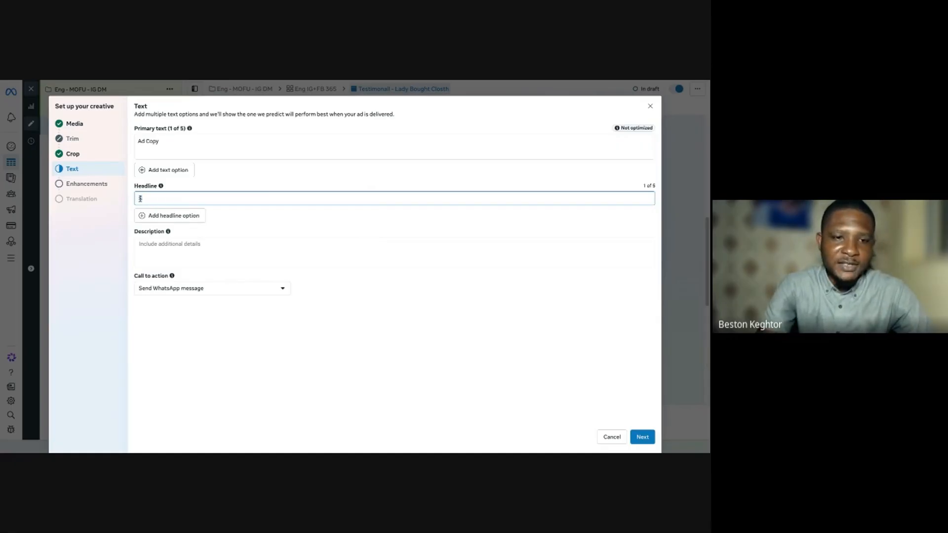
pyautogui.press('BackSpace')
pyautogui.write('6')
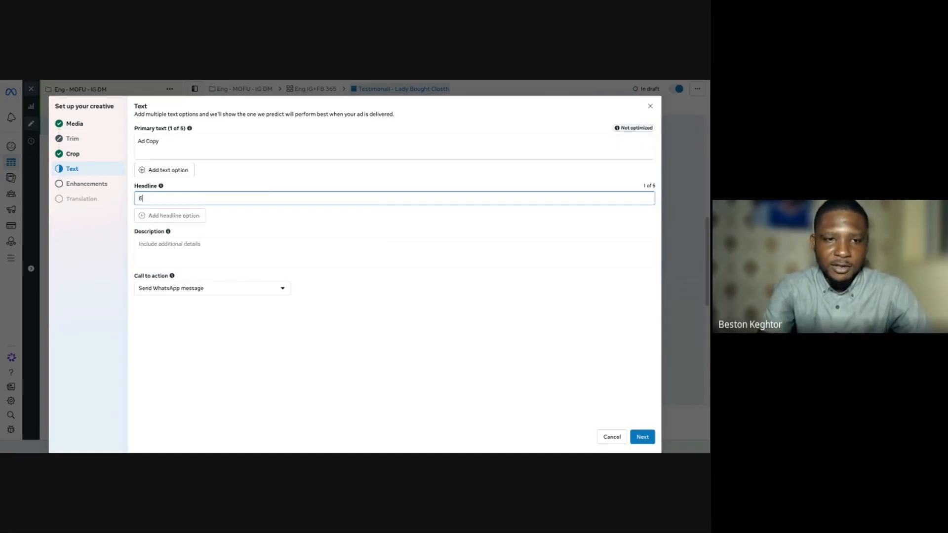
pyautogui.write(' Plots')
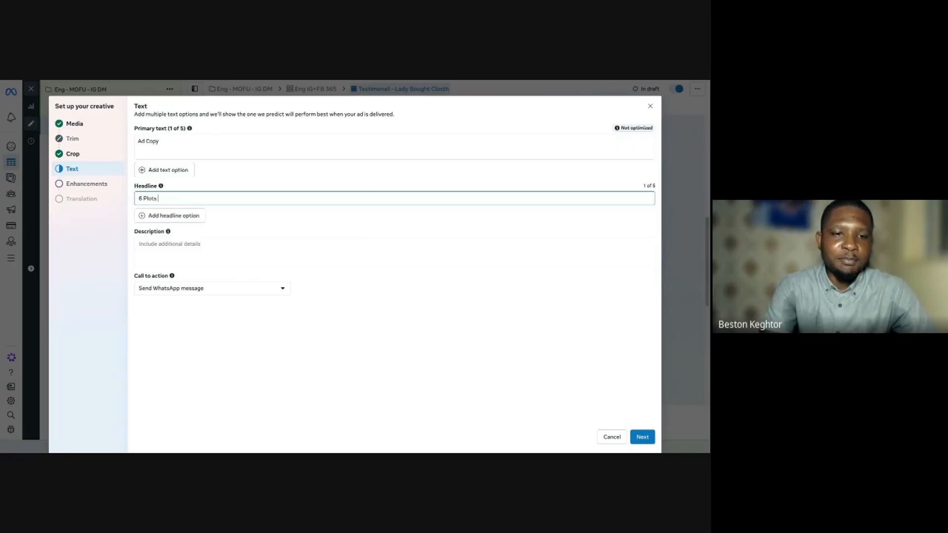
pyautogui.write('left ')
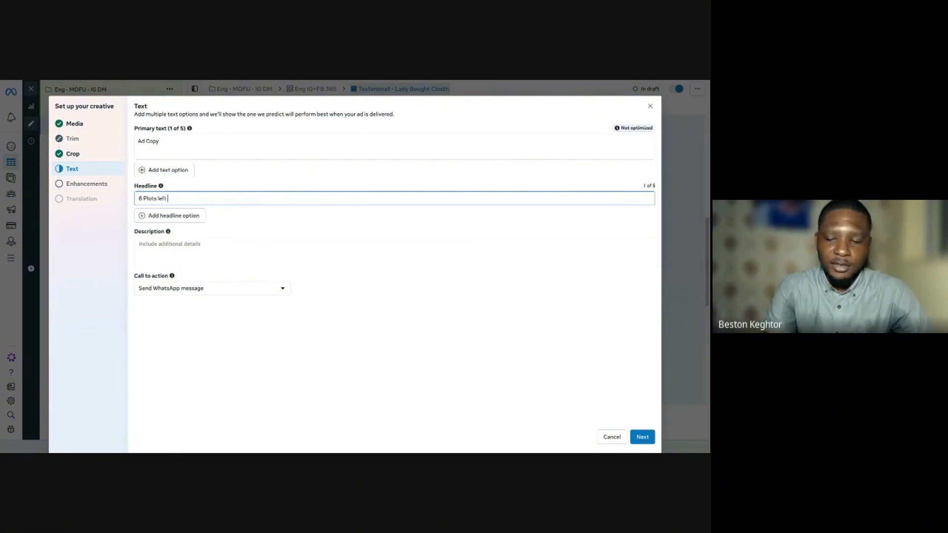
pyautogui.write('I')
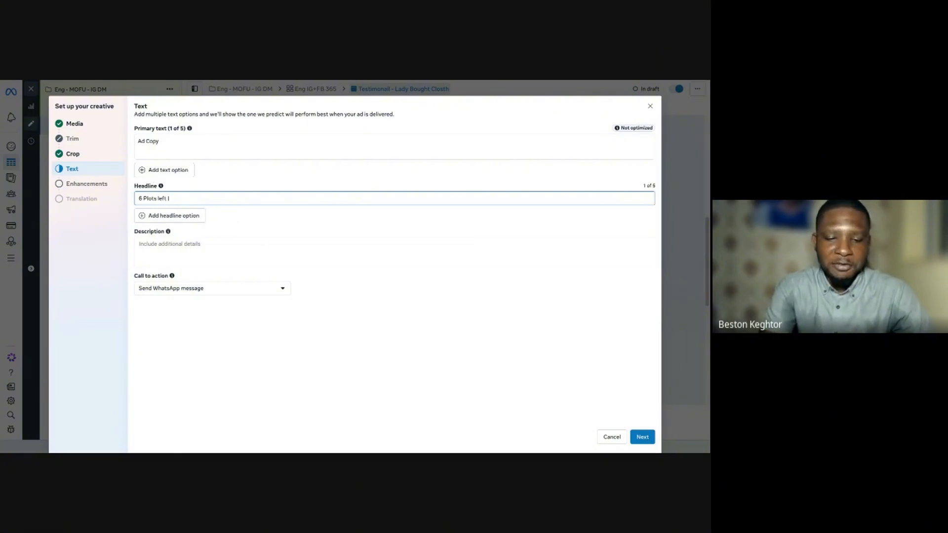
pyautogui.write(' N50')
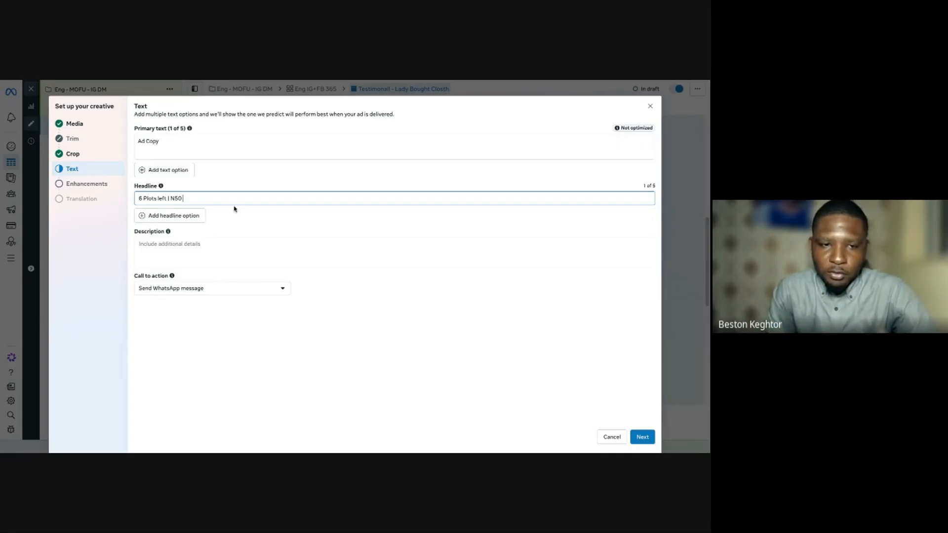
pyautogui.click(263, 211)
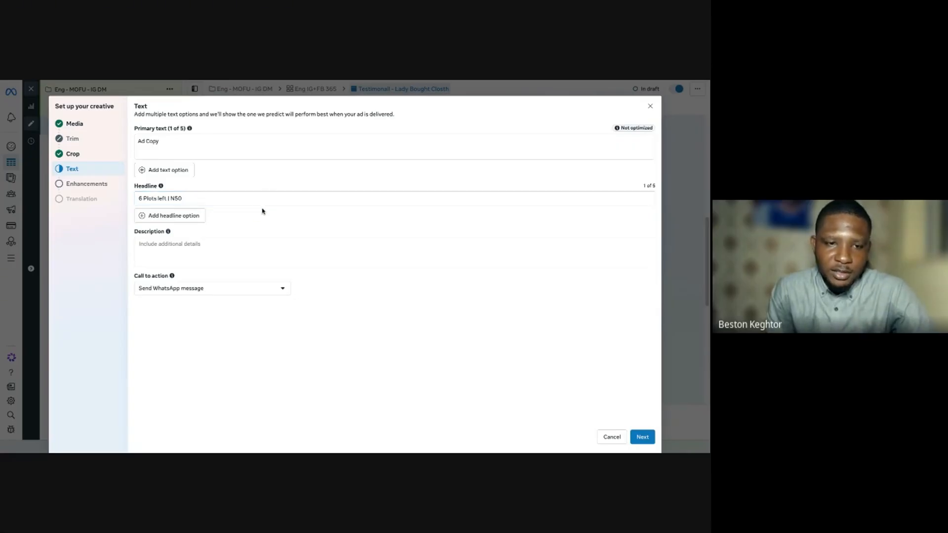
pyautogui.click(260, 201)
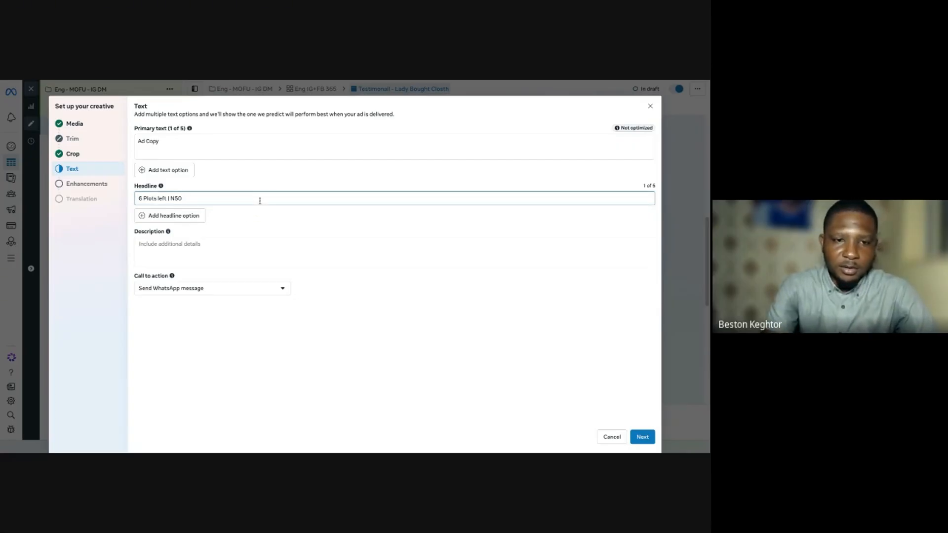
pyautogui.write('Now |')
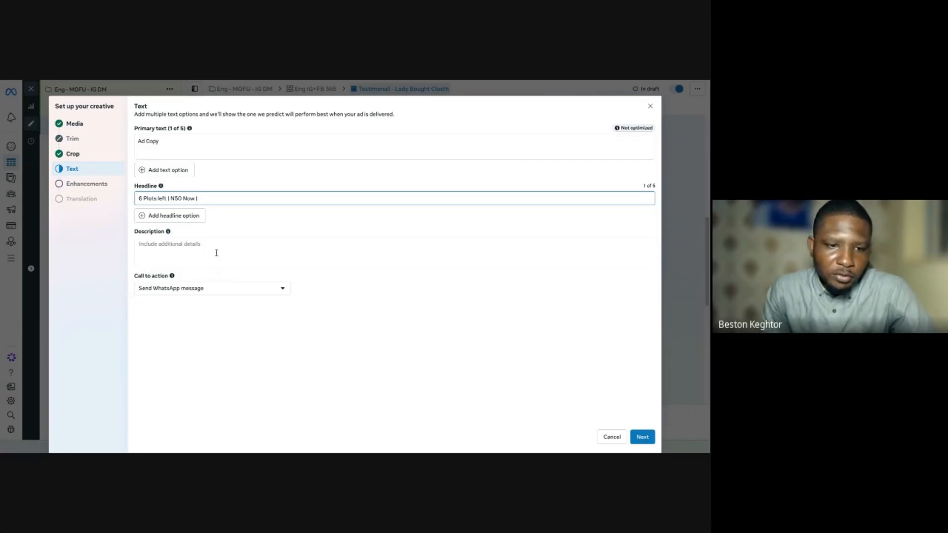
# Look through the available call-to-action options for the ad and proceed to the creative enhancements
pyautogui.click(217, 253)
pyautogui.click(289, 294)
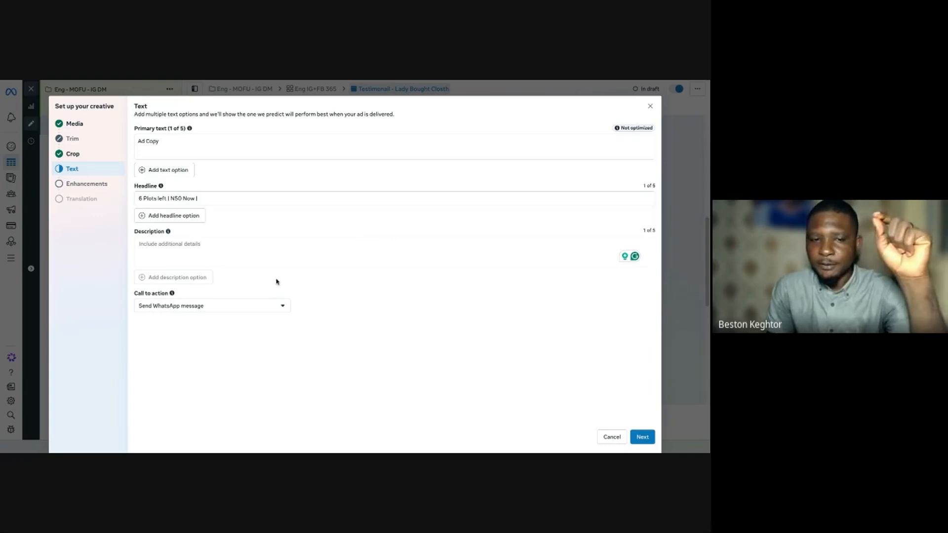
pyautogui.click(273, 310)
pyautogui.scroll(5, 188, 372)
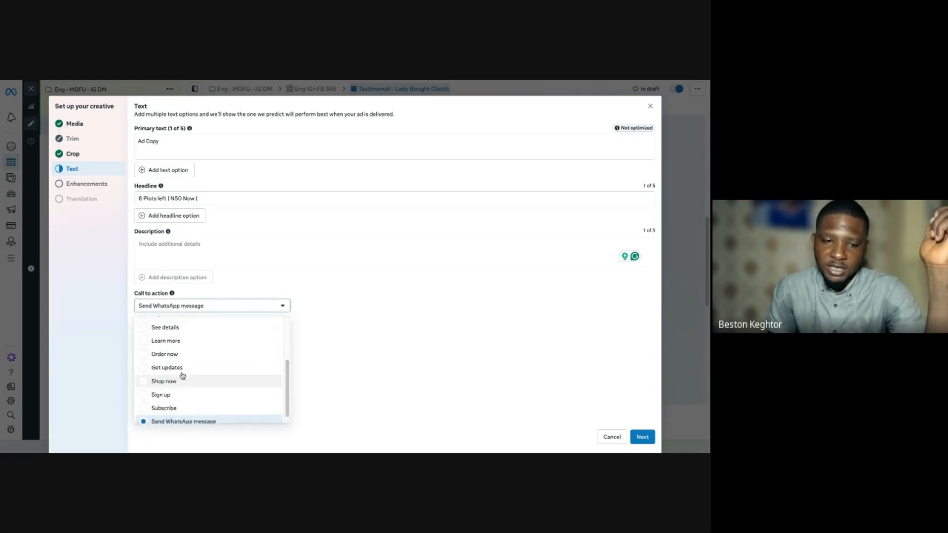
pyautogui.scroll(-5, 184, 353)
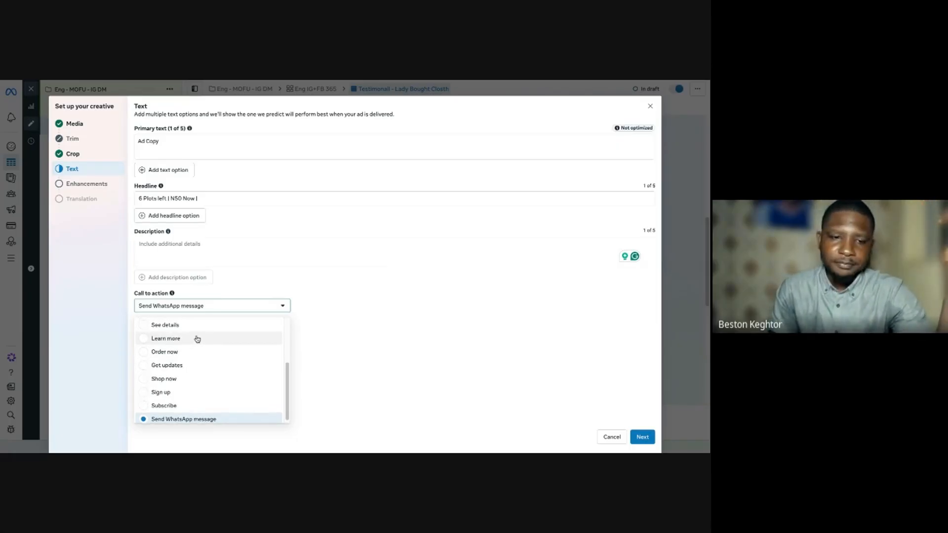
pyautogui.scroll(3, 227, 331)
pyautogui.click(339, 331)
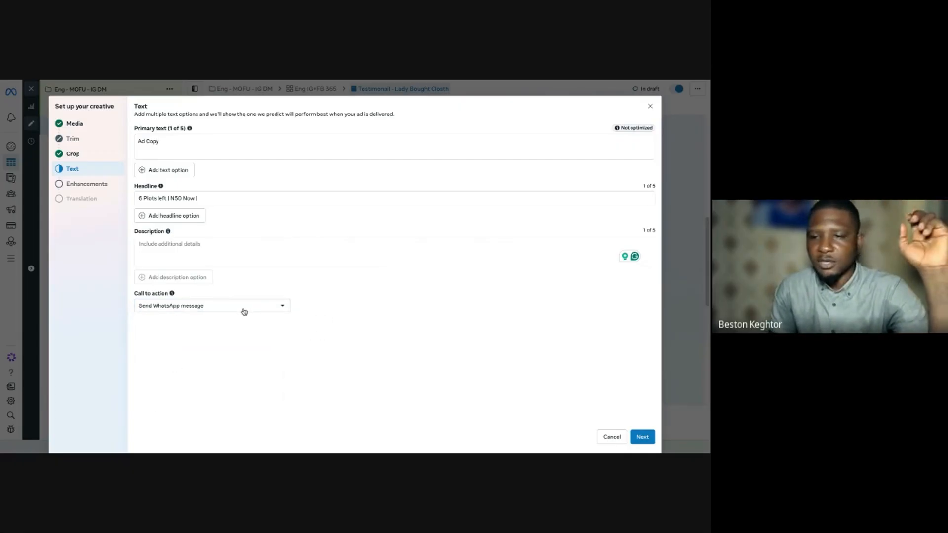
pyautogui.click(642, 437)
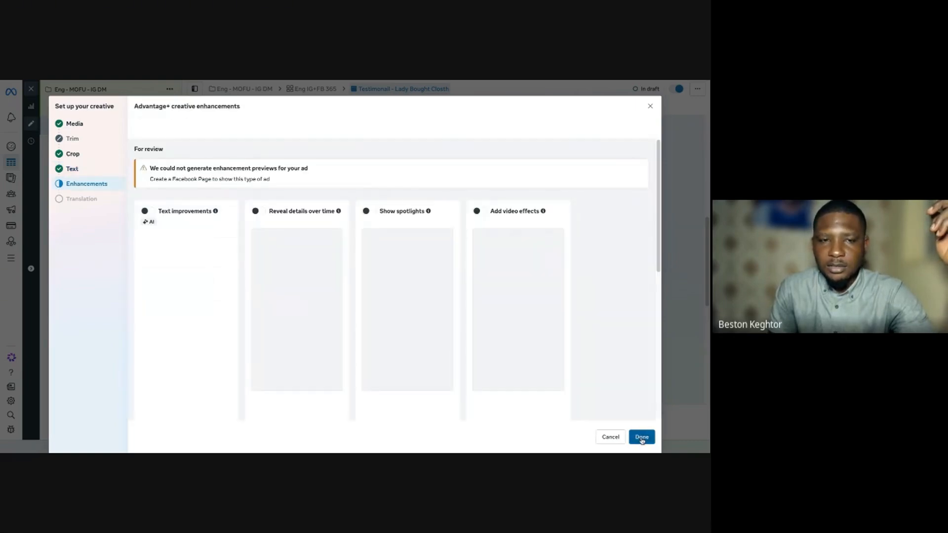
# Review the Advantage+ creative enhancements, including the video touch-ups, and finish the creative setup
pyautogui.scroll(-1, 352, 294)
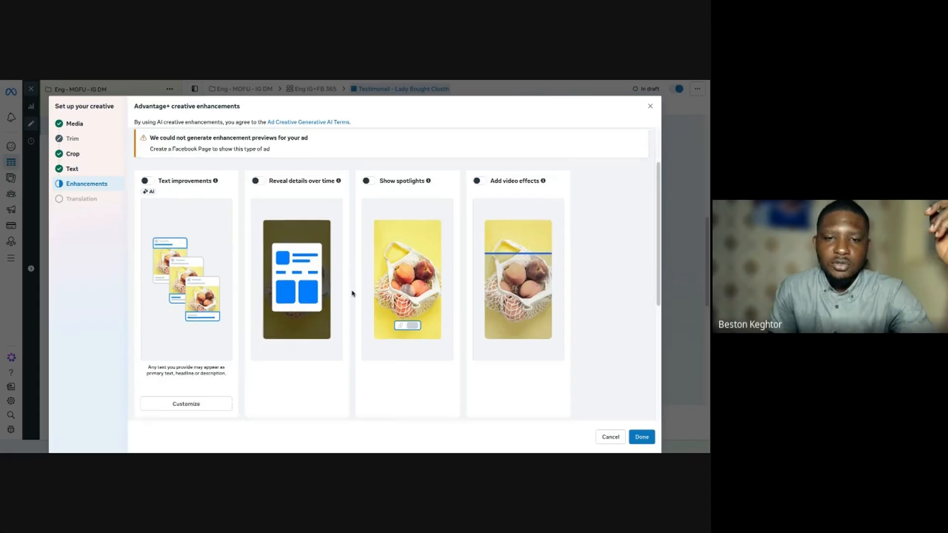
pyautogui.scroll(-1, 352, 294)
pyautogui.scroll(2, 290, 268)
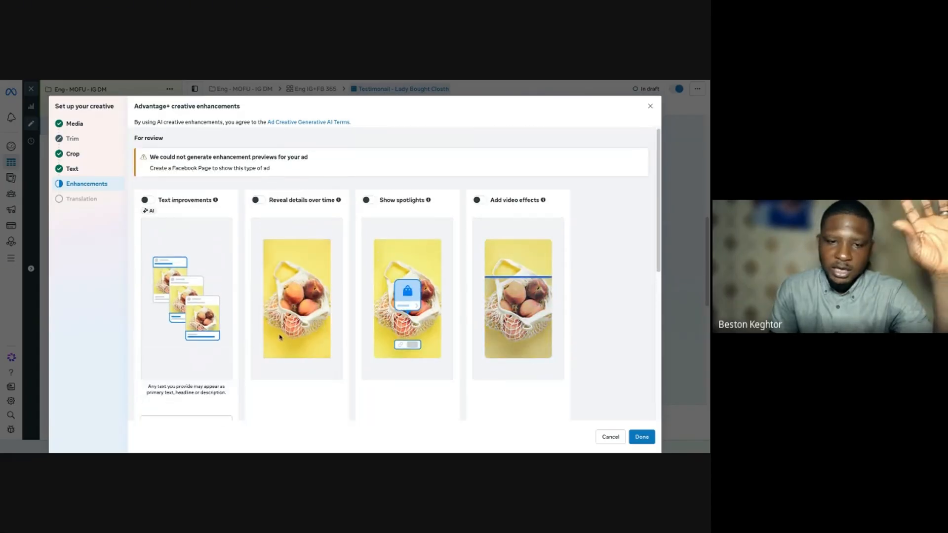
pyautogui.scroll(-5, 280, 337)
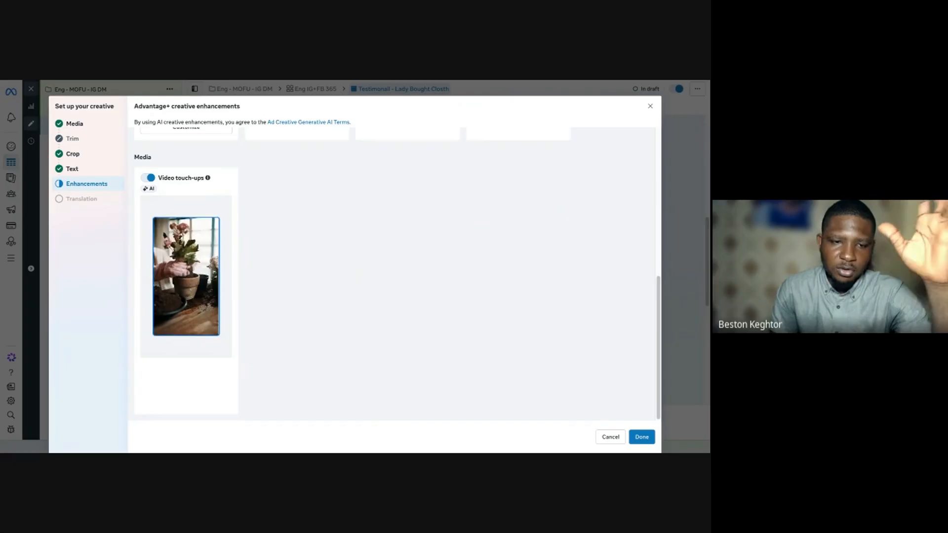
pyautogui.scroll(5, 283, 263)
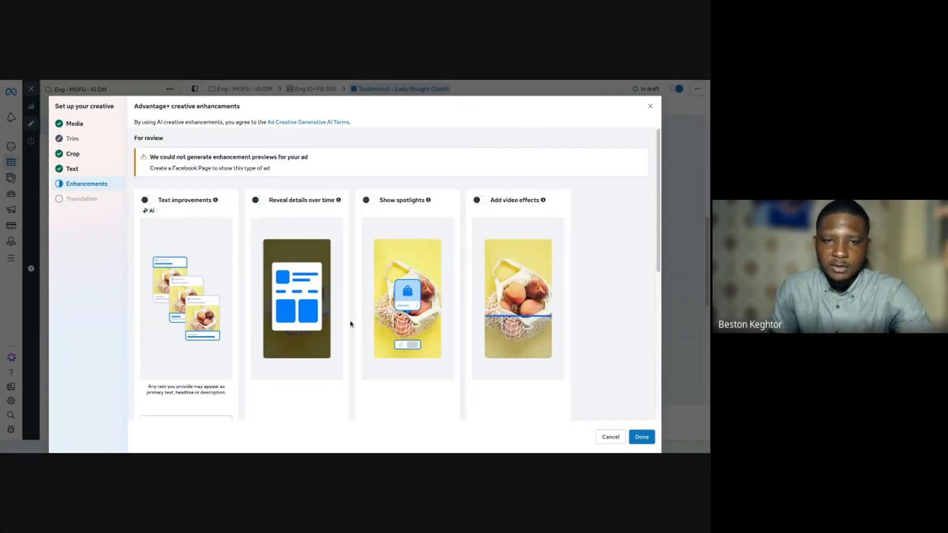
pyautogui.scroll(-5, 351, 324)
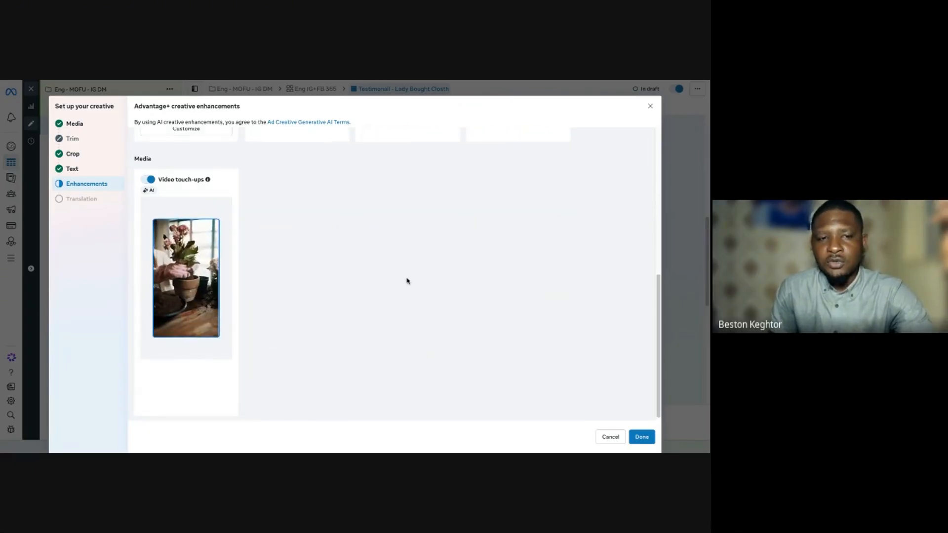
pyautogui.scroll(5, 407, 281)
pyautogui.scroll(-3, 407, 282)
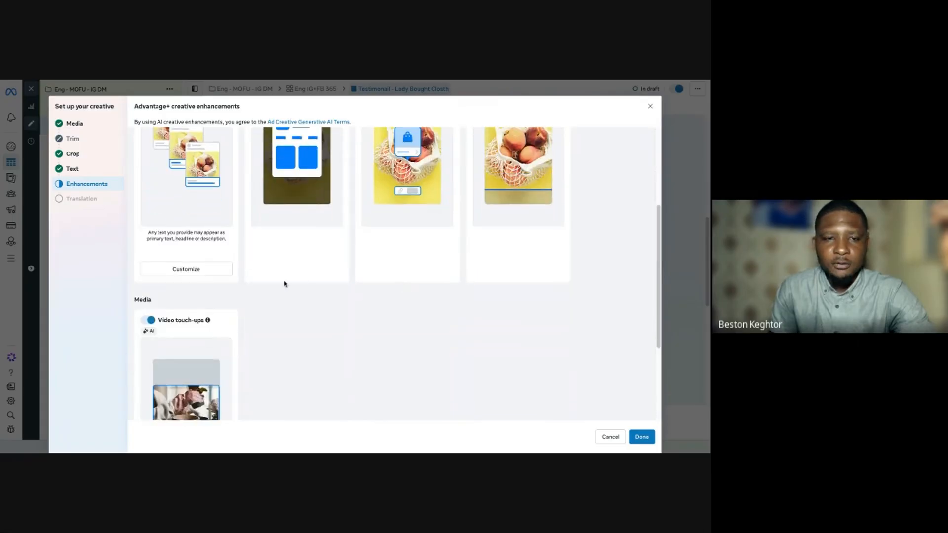
pyautogui.scroll(-1, 157, 309)
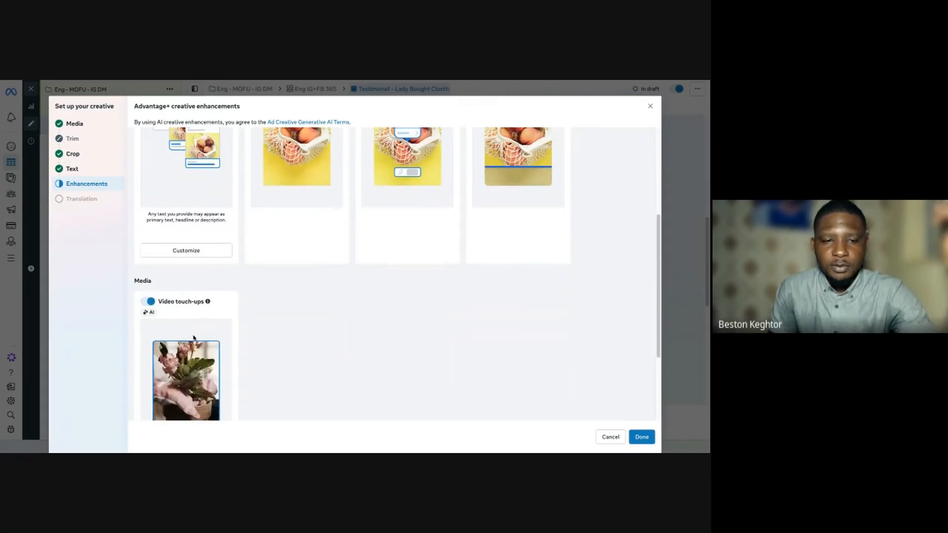
pyautogui.scroll(-2, 438, 384)
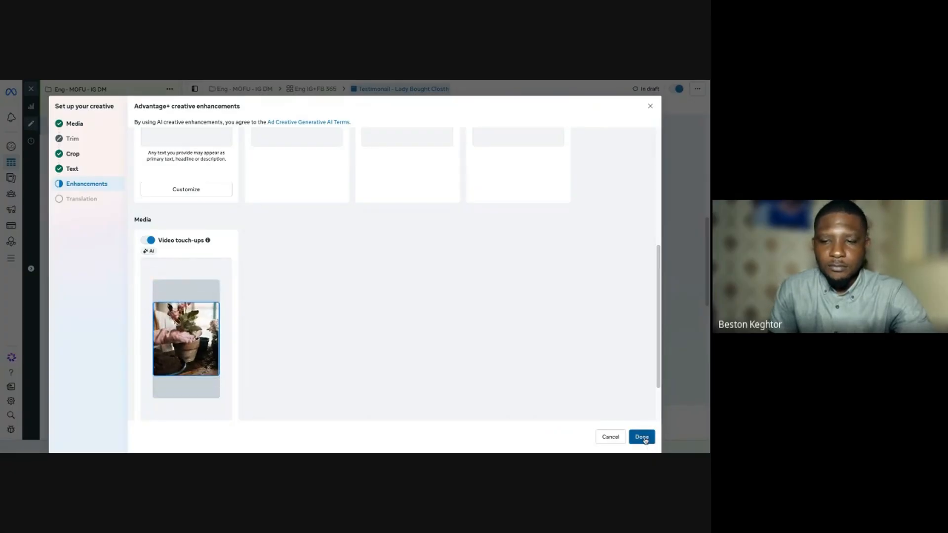
pyautogui.click(643, 438)
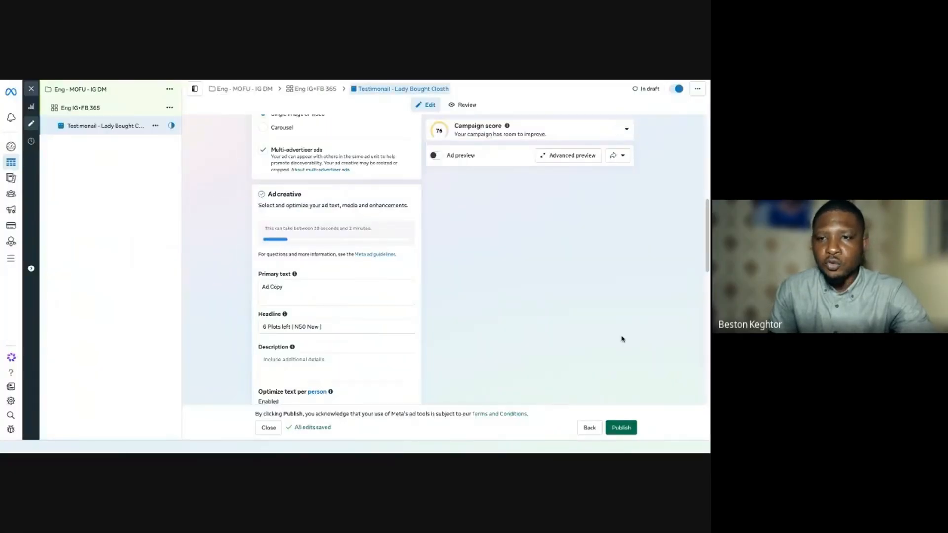